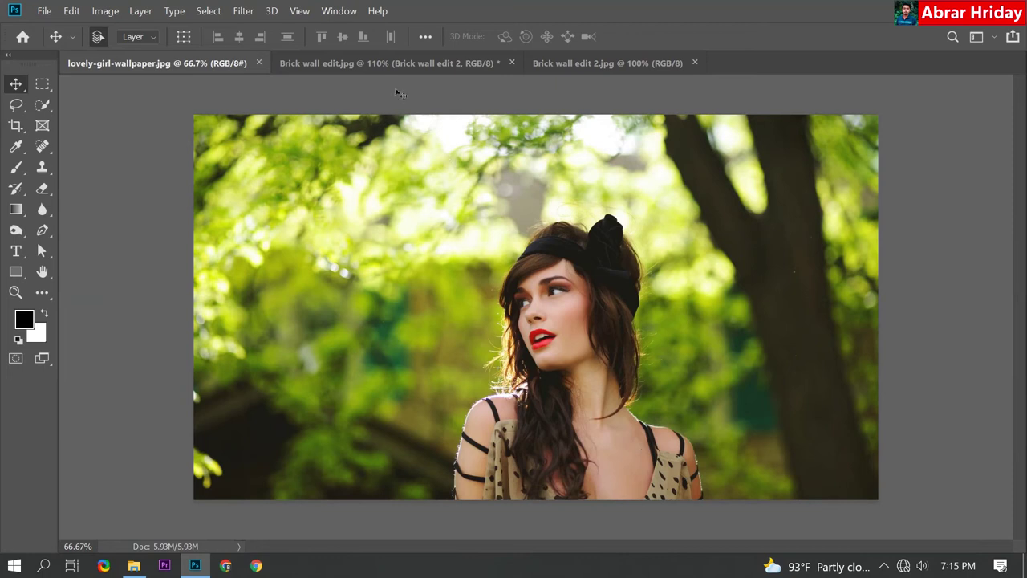
Switch between the Brick wall edit.jpg and Brick wall edit 2.jpg tabs to compare the composites
{"action": "scroll", "coordinate": [672, 293], "scroll_direction": "up", "scroll_amount": 2}
{"action": "scroll", "coordinate": [673, 293], "scroll_direction": "down", "scroll_amount": 1}
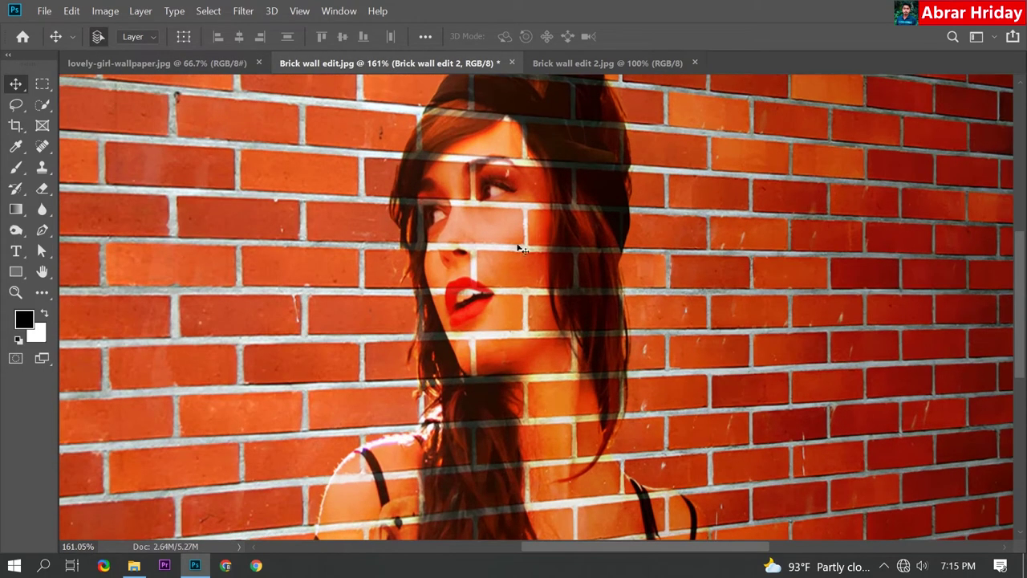
{"action": "scroll", "coordinate": [517, 299], "scroll_direction": "down", "scroll_amount": 1}
{"action": "left_click", "coordinate": [595, 67]}
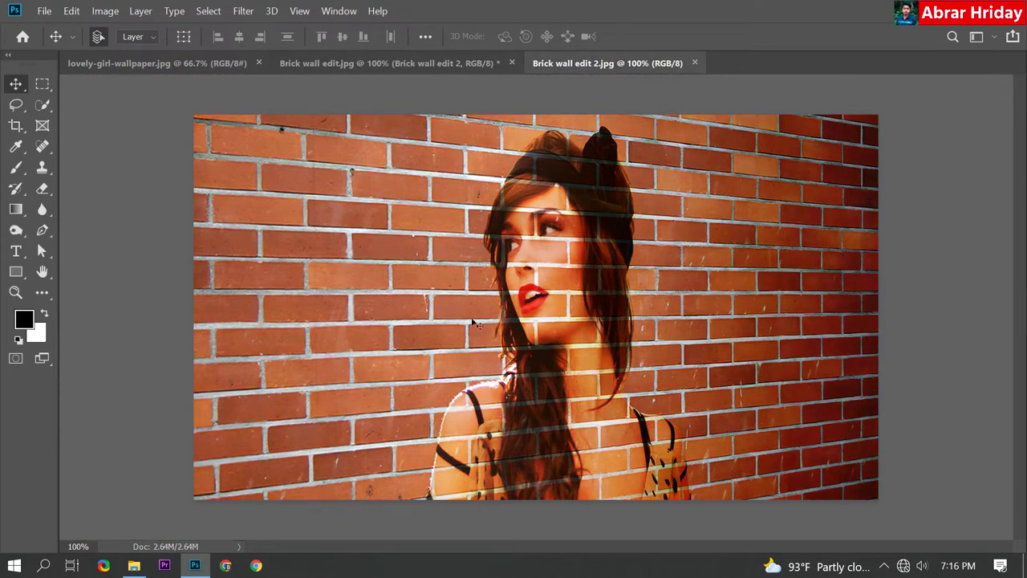
{"action": "scroll", "coordinate": [624, 342], "scroll_direction": "up", "scroll_amount": 1}
{"action": "scroll", "coordinate": [486, 354], "scroll_direction": "down", "scroll_amount": 1}
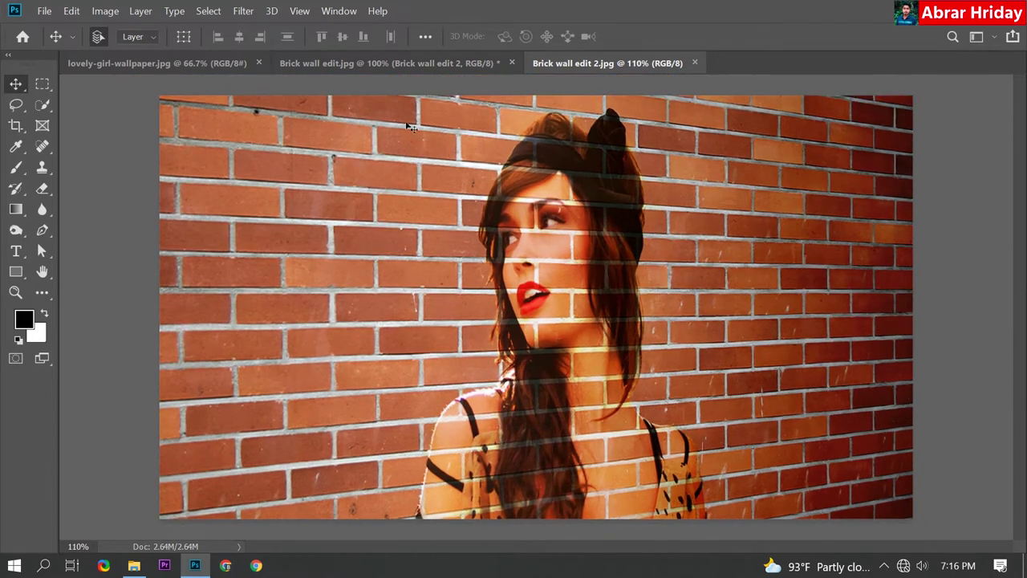
{"action": "left_click", "coordinate": [406, 64]}
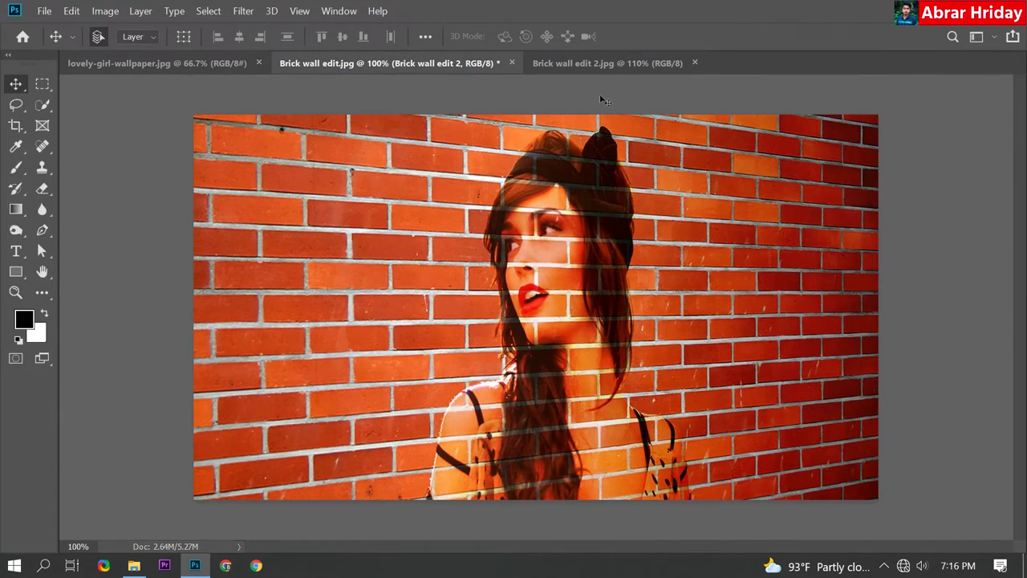
{"action": "left_click", "coordinate": [600, 69]}
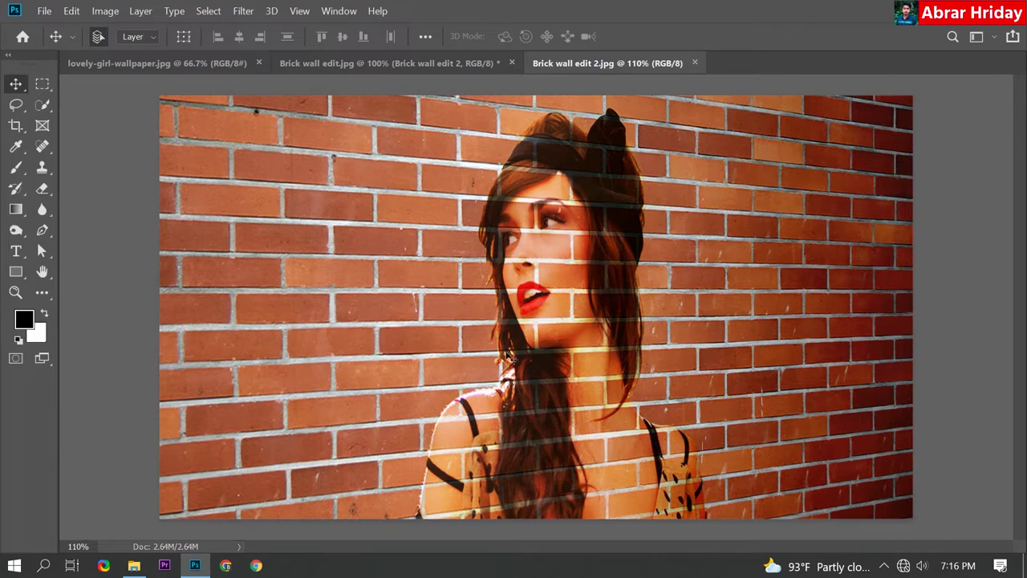
{"action": "scroll", "coordinate": [511, 358], "scroll_direction": "up", "scroll_amount": 1}
{"action": "scroll", "coordinate": [511, 358], "scroll_direction": "down", "scroll_amount": 2}
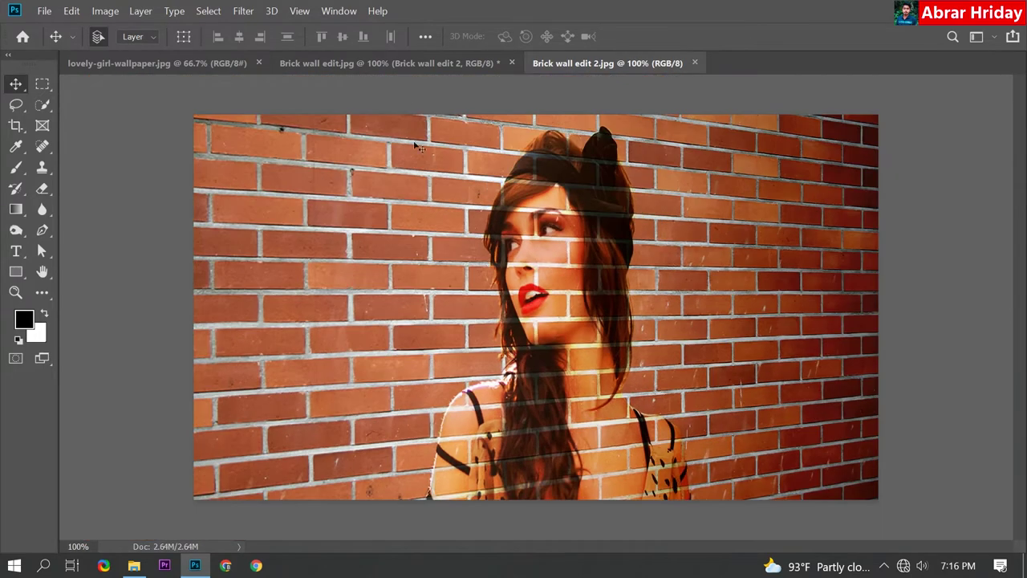
{"action": "left_click", "coordinate": [413, 65]}
{"action": "scroll", "coordinate": [735, 366], "scroll_direction": "up", "scroll_amount": 1}
{"action": "scroll", "coordinate": [735, 365], "scroll_direction": "up", "scroll_amount": 1}
{"action": "scroll", "coordinate": [735, 365], "scroll_direction": "down", "scroll_amount": 2}
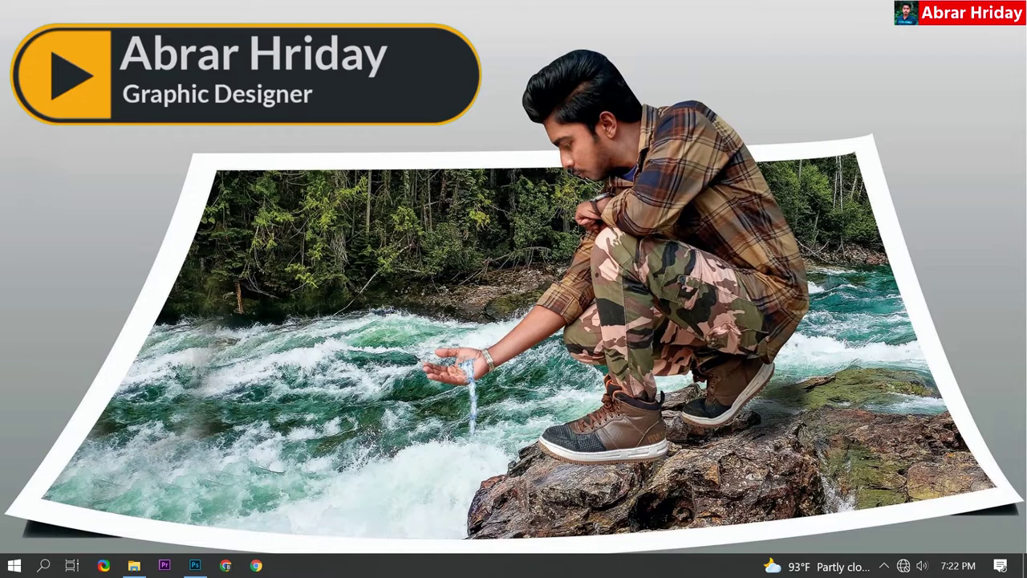
Restore Photoshop and unlock the portrait's Background into an editable Layer 0
{"action": "left_click", "coordinate": [195, 565]}
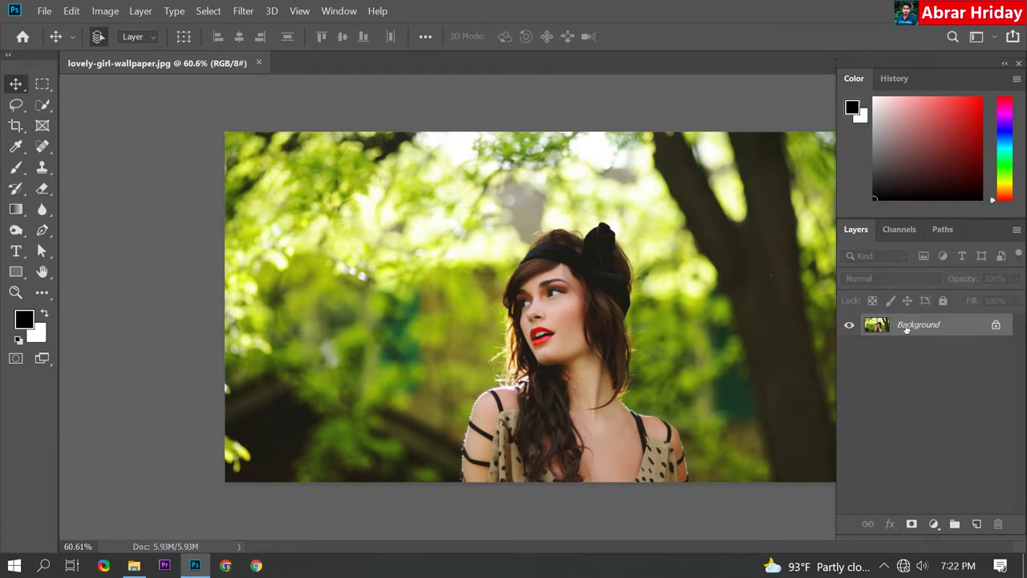
{"action": "left_click", "coordinate": [996, 326]}
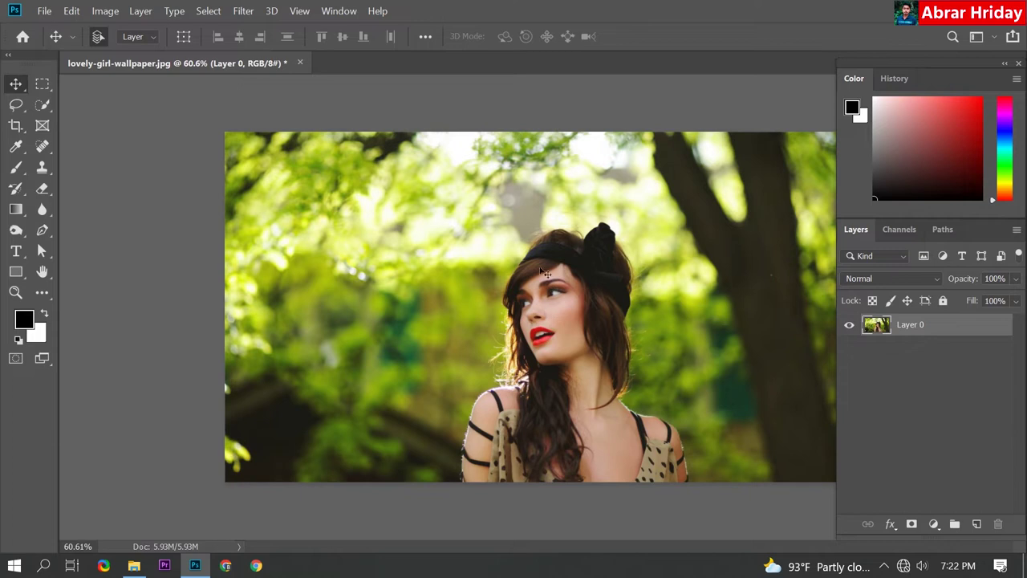
{"action": "left_click", "coordinate": [43, 106]}
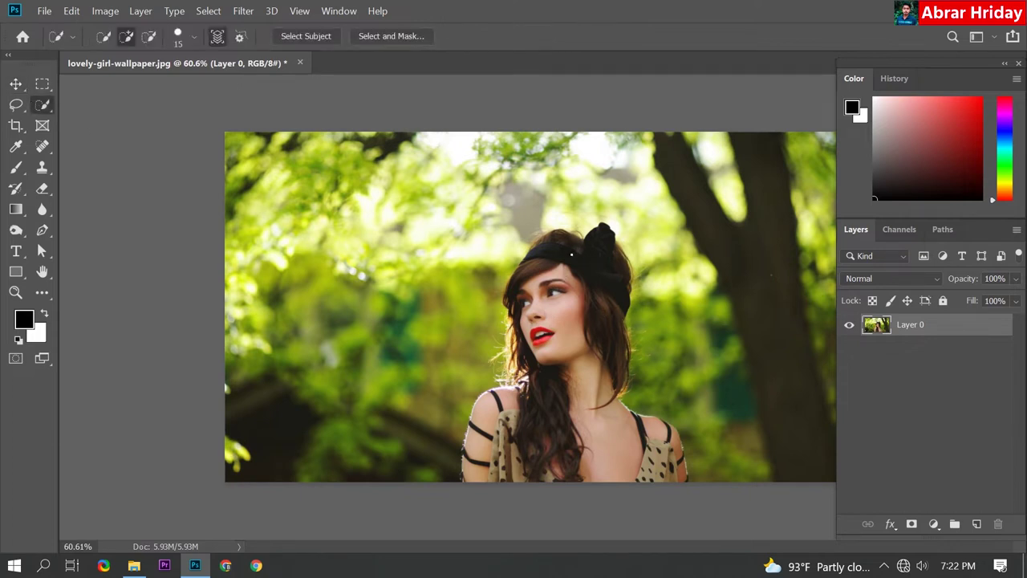
Quick-select the woman's head, hair, chest and shoulders, zooming to 118% to check the edge
{"action": "left_click_drag", "start_coordinate": [566, 255], "coordinate": [601, 447]}
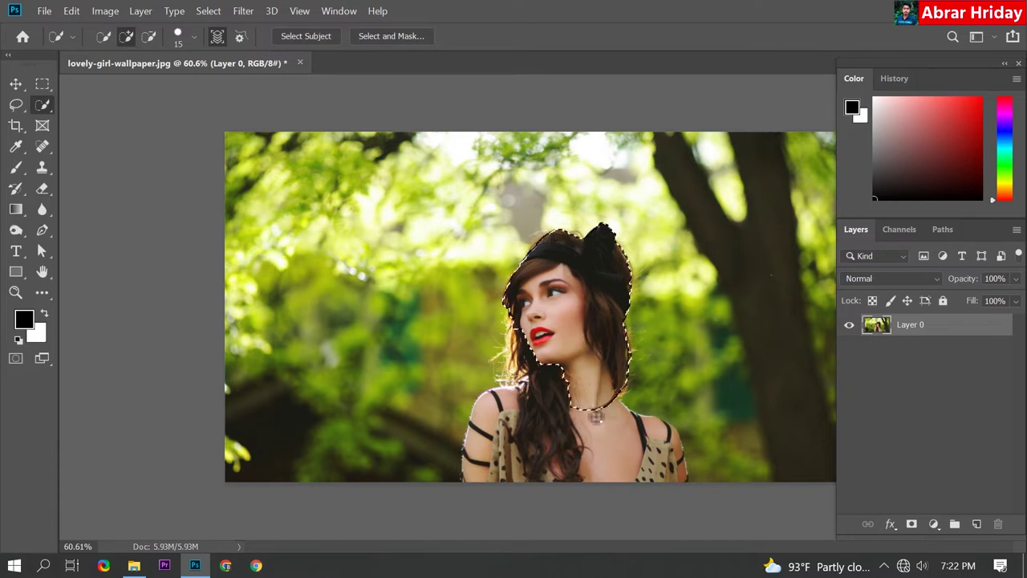
{"action": "left_click_drag", "start_coordinate": [634, 456], "coordinate": [678, 469]}
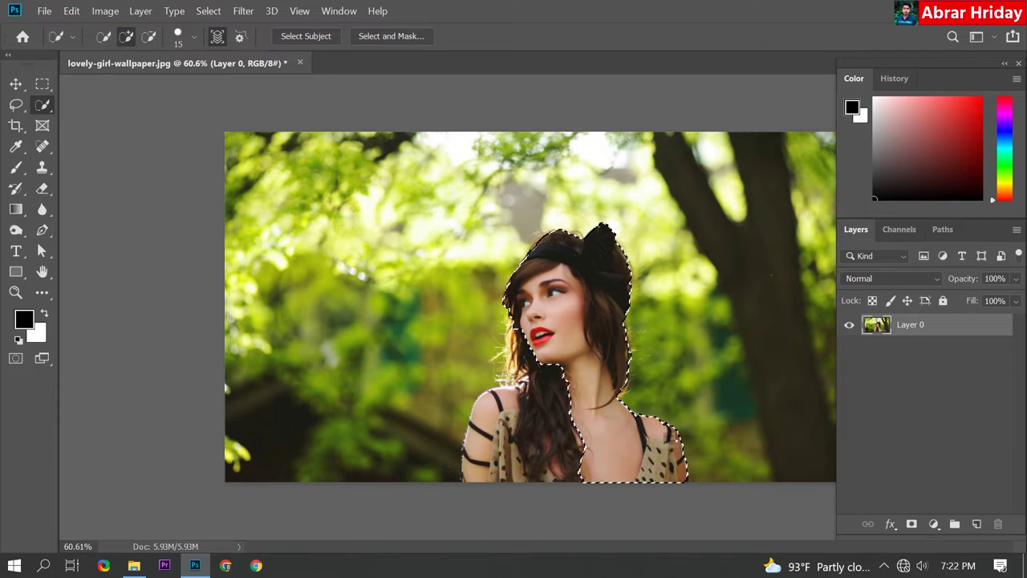
{"action": "left_click_drag", "start_coordinate": [609, 436], "coordinate": [473, 451]}
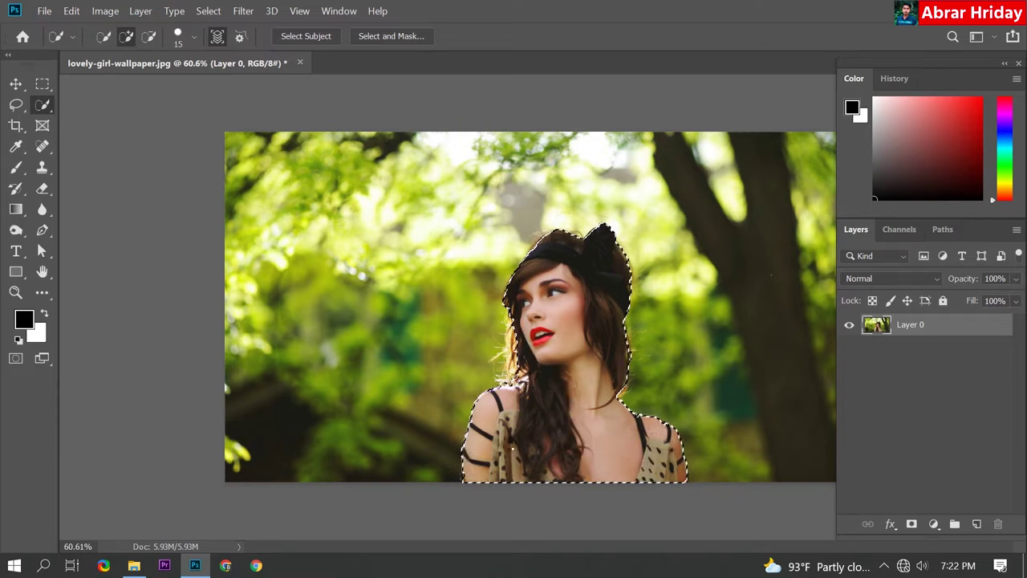
{"action": "scroll", "coordinate": [598, 285], "scroll_direction": "up", "scroll_amount": 1}
{"action": "scroll", "coordinate": [598, 281], "scroll_direction": "up", "scroll_amount": 1}
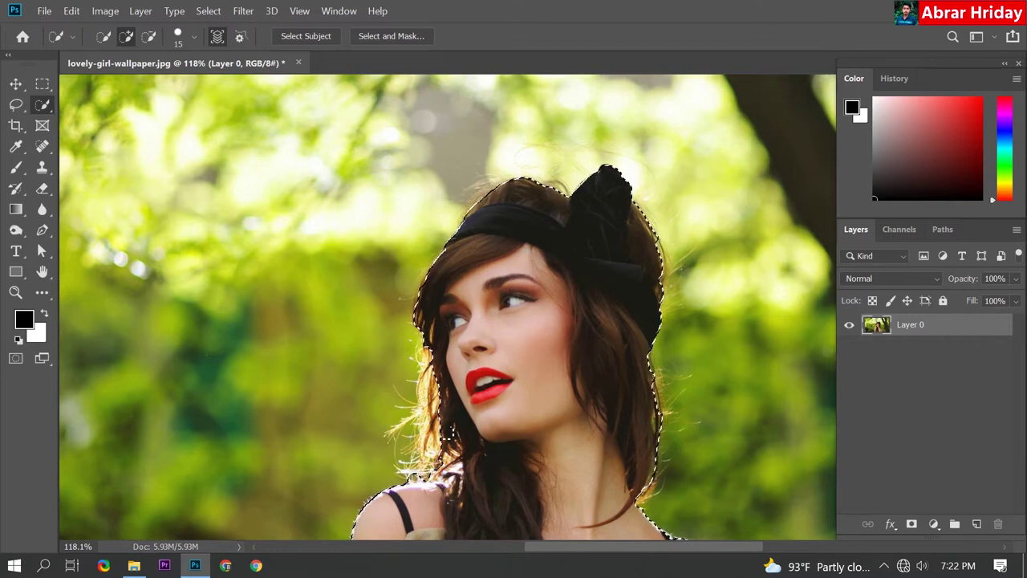
{"action": "scroll", "coordinate": [416, 409], "scroll_direction": "down", "scroll_amount": 1}
{"action": "scroll", "coordinate": [416, 410], "scroll_direction": "down", "scroll_amount": 2}
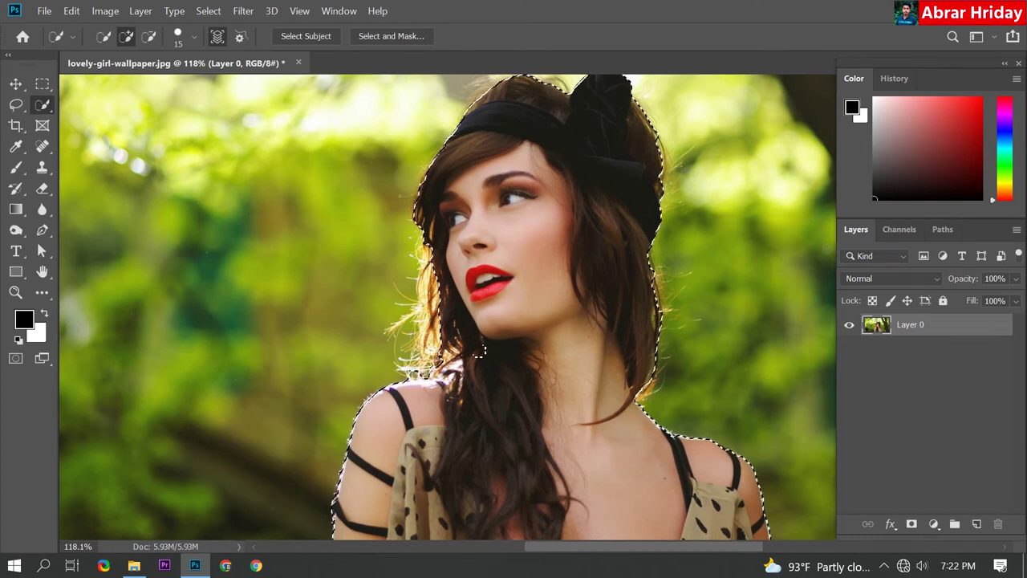
In Select and Mask, paint along her hair and shoulder with an enlarged Refine Edge Brush
{"action": "left_click", "coordinate": [392, 36]}
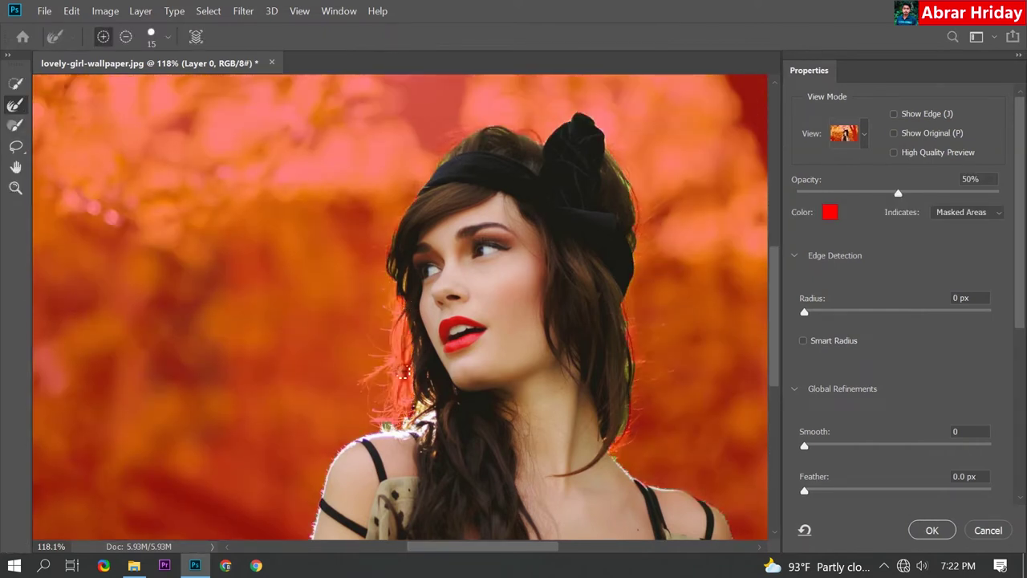
{"action": "key", "text": "bracketright"}
{"action": "key", "text": "bracketright"}
{"action": "scroll", "coordinate": [428, 183], "scroll_direction": "up", "scroll_amount": 2}
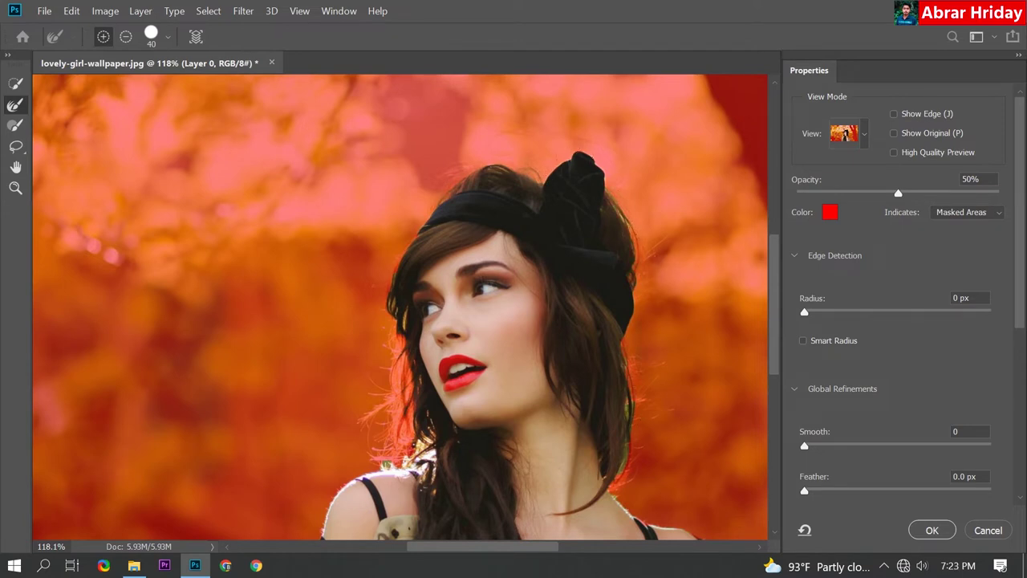
{"action": "scroll", "coordinate": [401, 307], "scroll_direction": "down", "scroll_amount": 2}
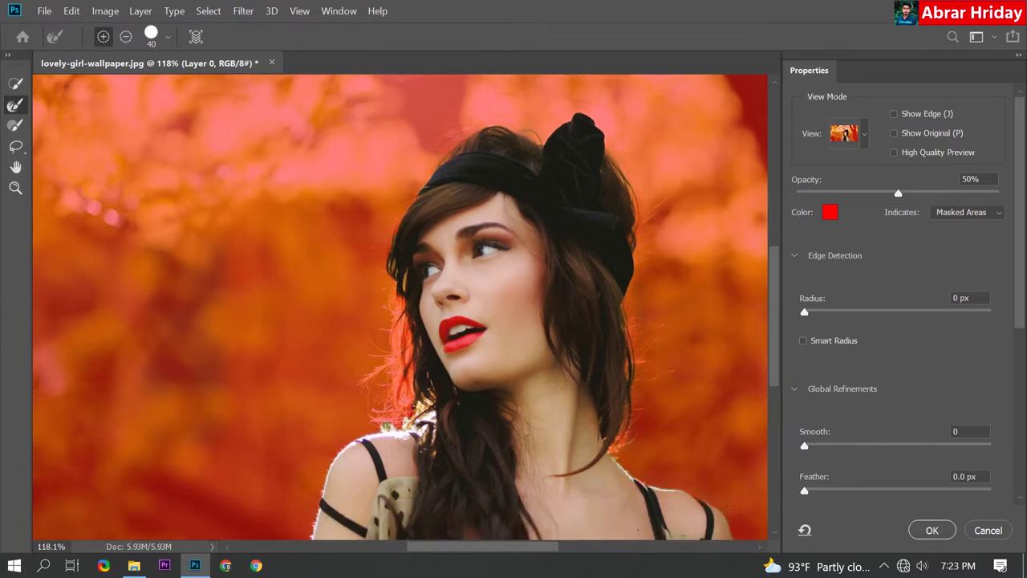
{"action": "scroll", "coordinate": [400, 307], "scroll_direction": "down", "scroll_amount": 4}
{"action": "left_click_drag", "start_coordinate": [390, 345], "coordinate": [411, 330]}
{"action": "scroll", "coordinate": [332, 295], "scroll_direction": "down", "scroll_amount": 6}
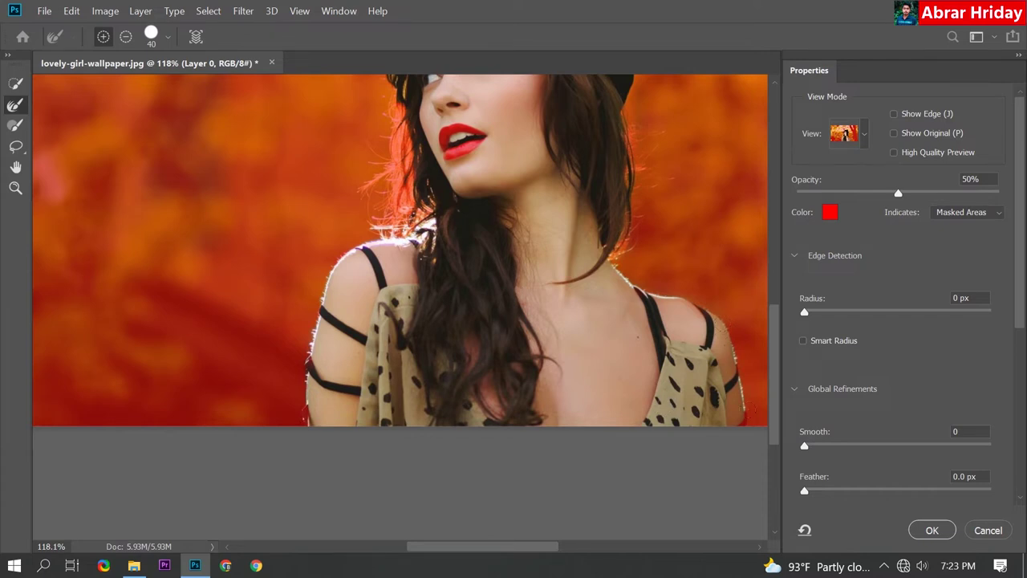
{"action": "left_click", "coordinate": [931, 530]}
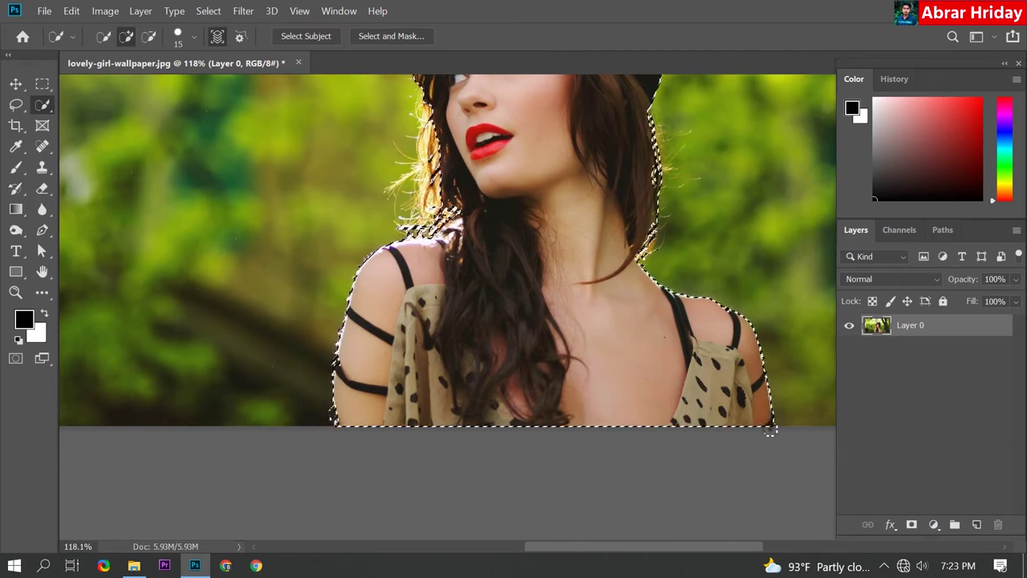
Cut the selected woman onto her own Layer 1 with Layer Via Cut
{"action": "scroll", "coordinate": [655, 343], "scroll_direction": "up", "scroll_amount": 2}
{"action": "scroll", "coordinate": [626, 321], "scroll_direction": "up", "scroll_amount": 2}
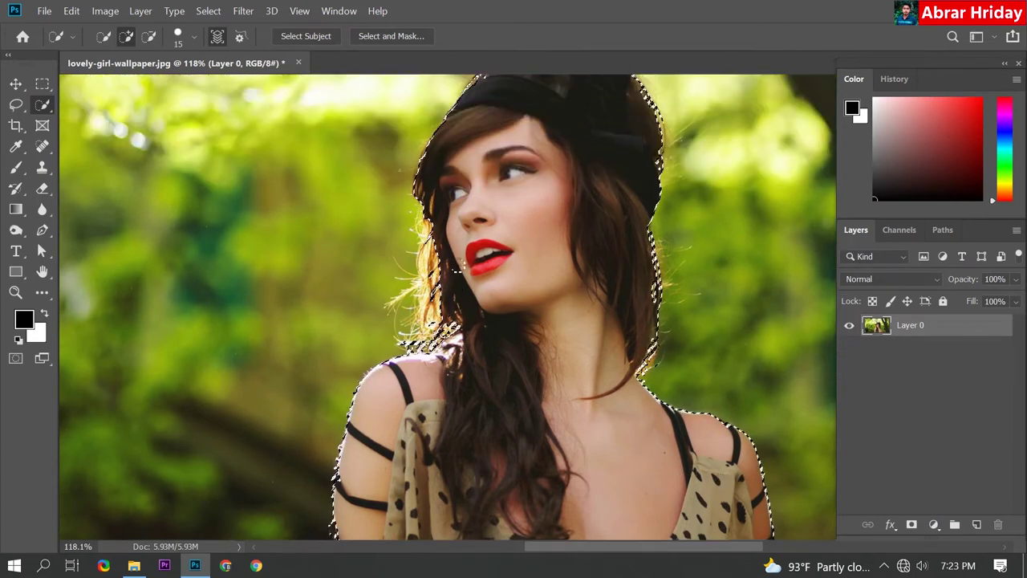
{"action": "scroll", "coordinate": [594, 289], "scroll_direction": "up", "scroll_amount": 1}
{"action": "scroll", "coordinate": [565, 257], "scroll_direction": "up", "scroll_amount": 1}
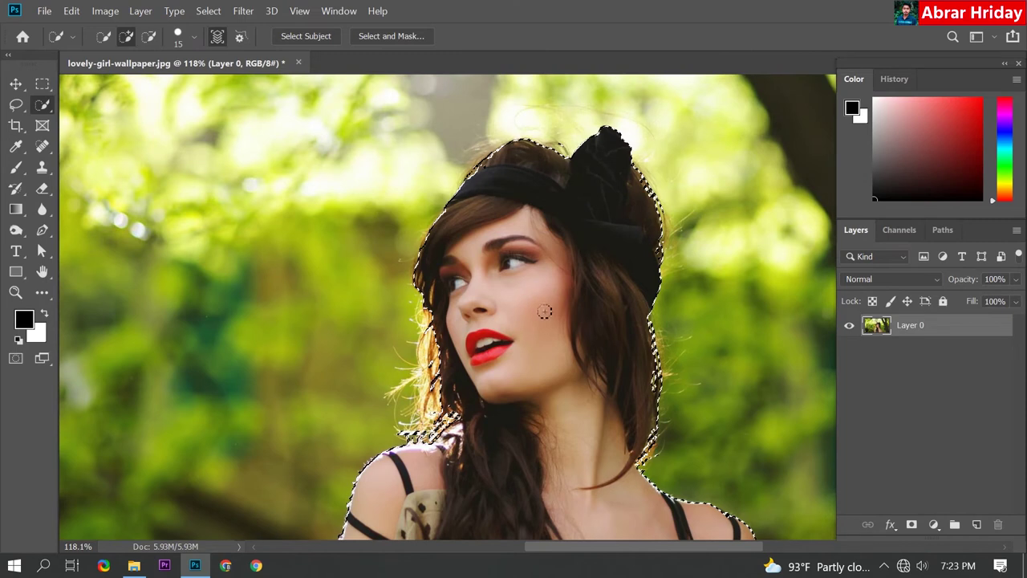
{"action": "right_click", "coordinate": [534, 226]}
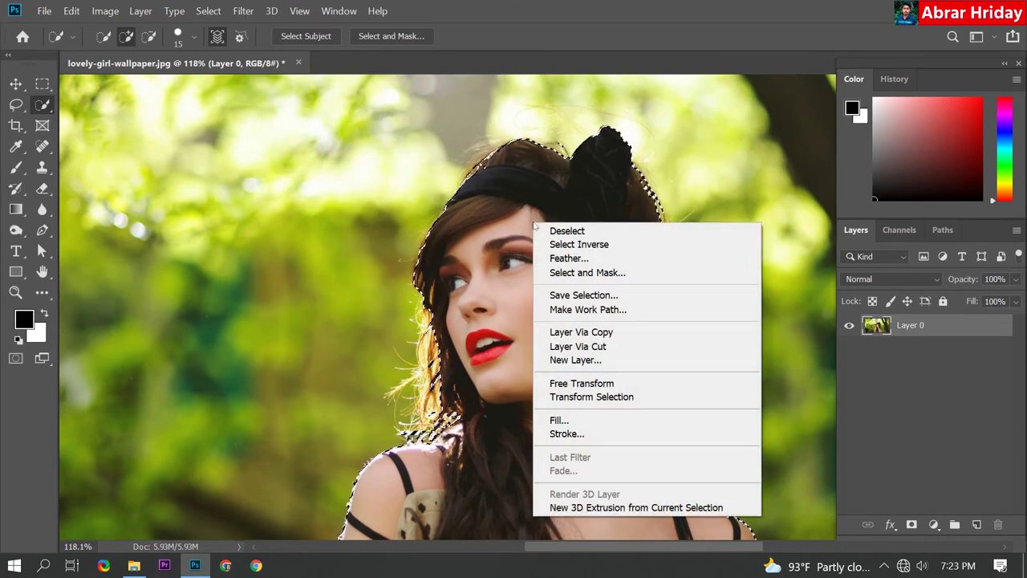
{"action": "left_click", "coordinate": [618, 347]}
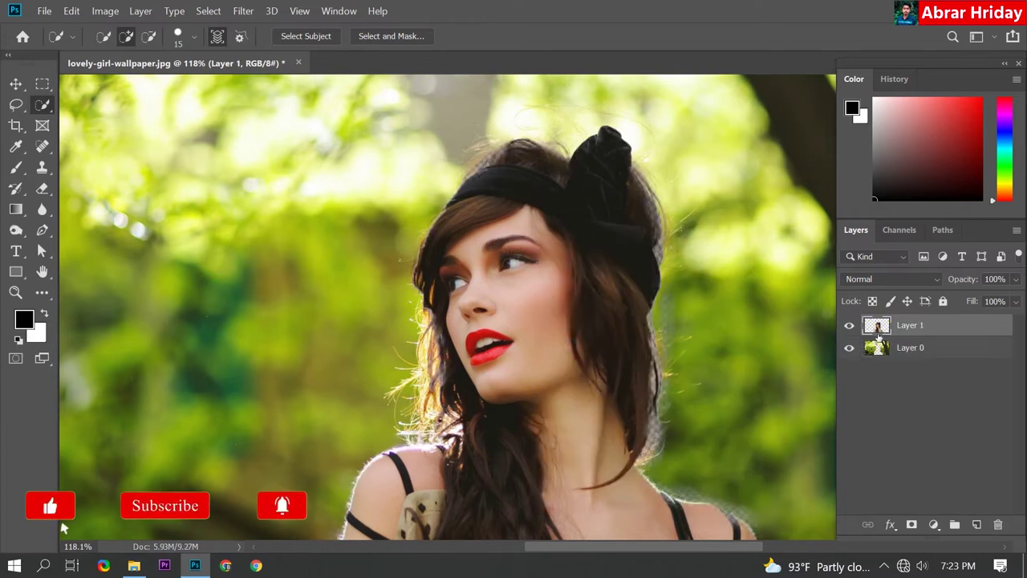
Hide the green background Layer 0 so the woman stands alone on transparency
{"action": "left_click", "coordinate": [849, 325]}
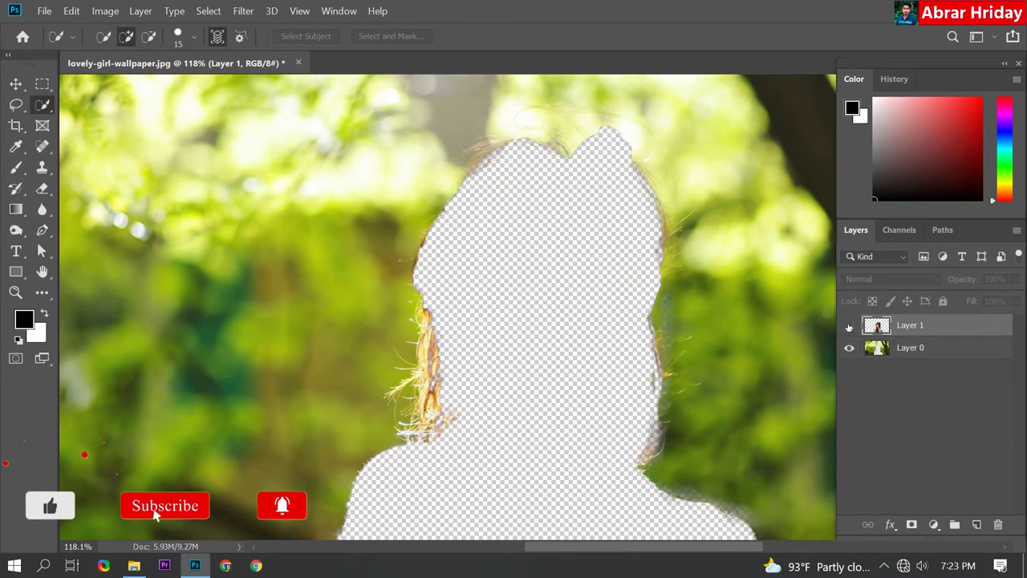
{"action": "left_click", "coordinate": [849, 325]}
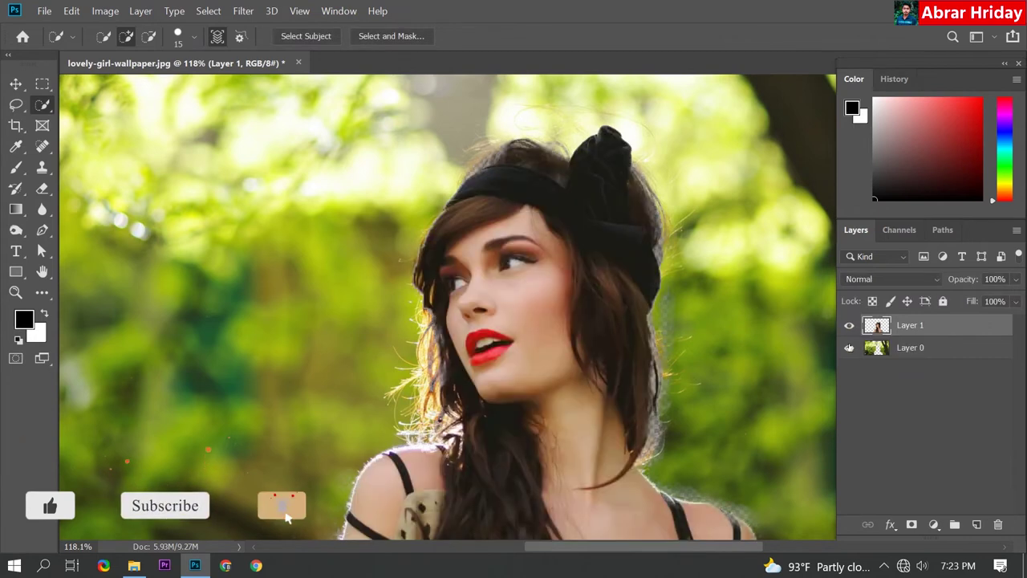
{"action": "left_click", "coordinate": [911, 348]}
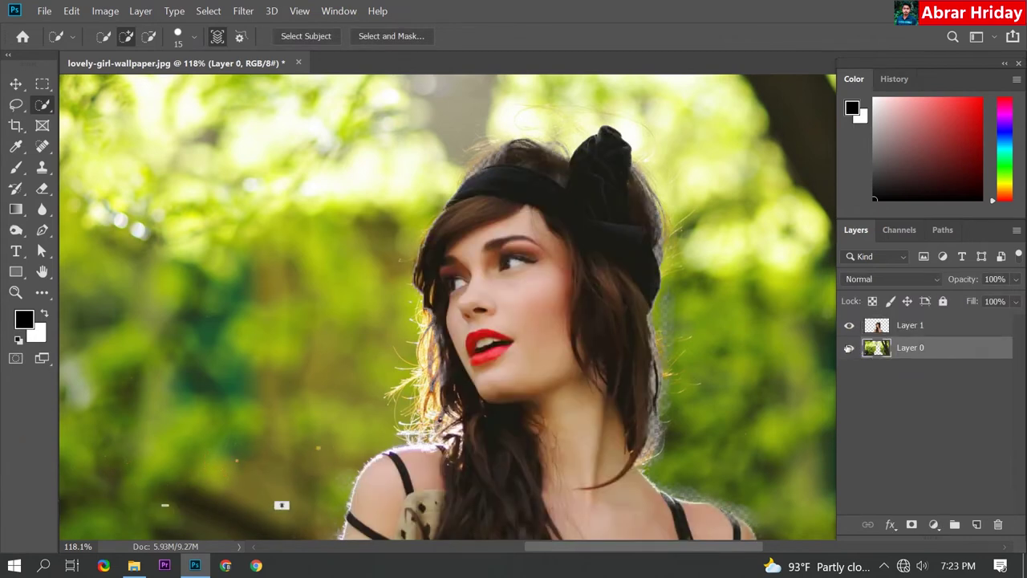
{"action": "left_click", "coordinate": [848, 348]}
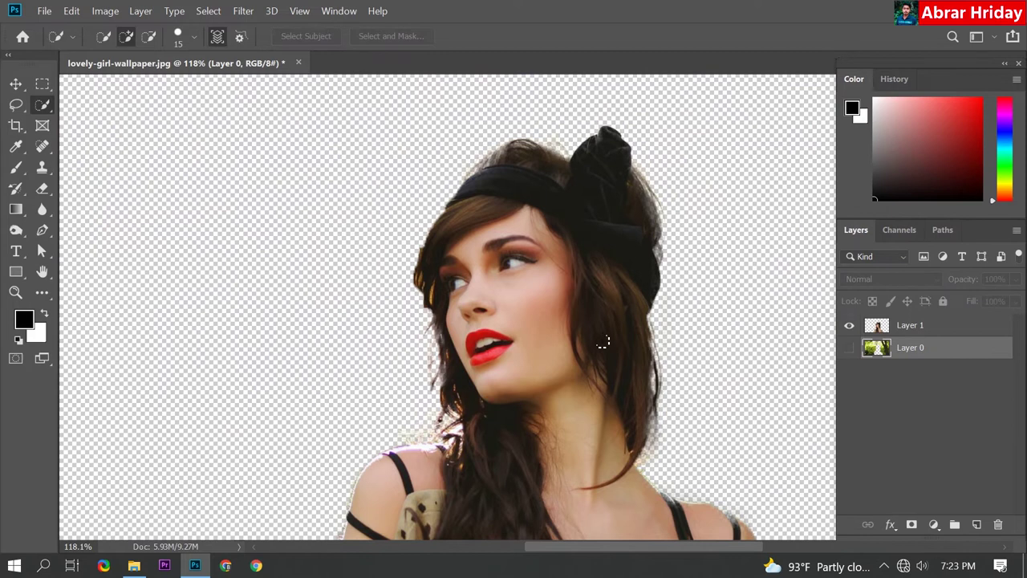
{"action": "scroll", "coordinate": [598, 337], "scroll_direction": "down", "scroll_amount": 5}
{"action": "scroll", "coordinate": [700, 336], "scroll_direction": "up", "scroll_amount": 2}
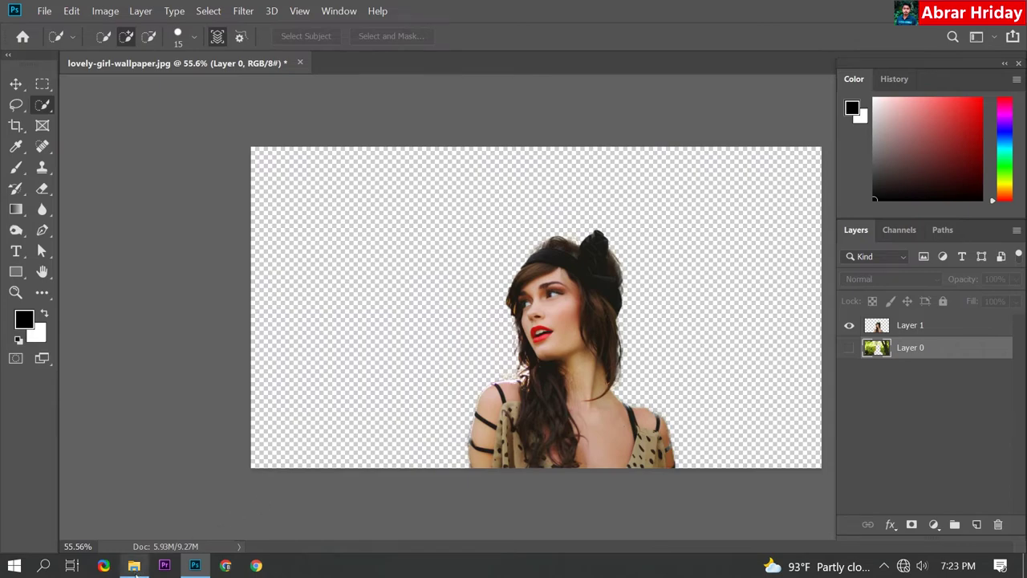
{"action": "key", "text": "alt+Tab"}
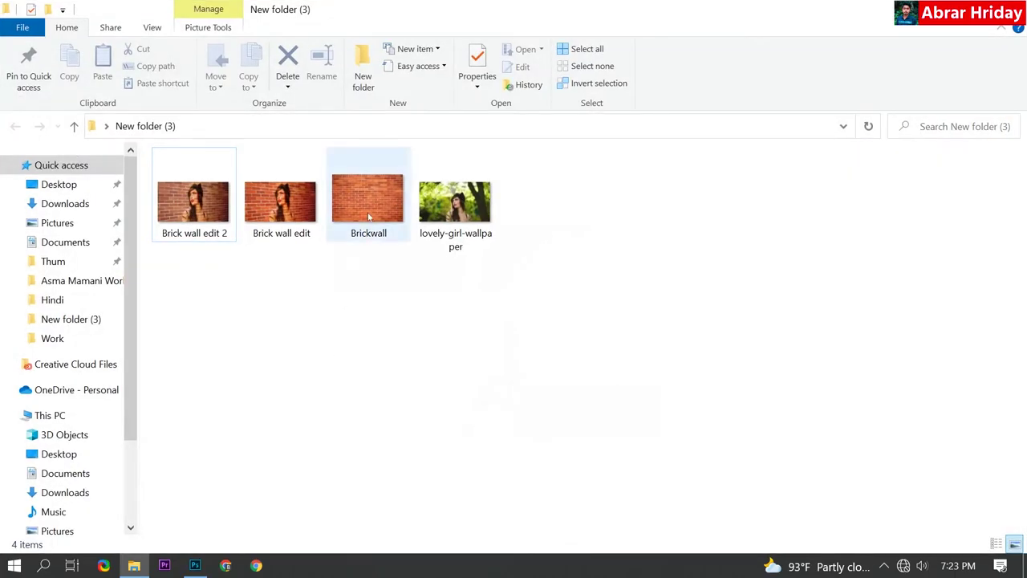
{"action": "mouse_move", "coordinate": [368, 201]}
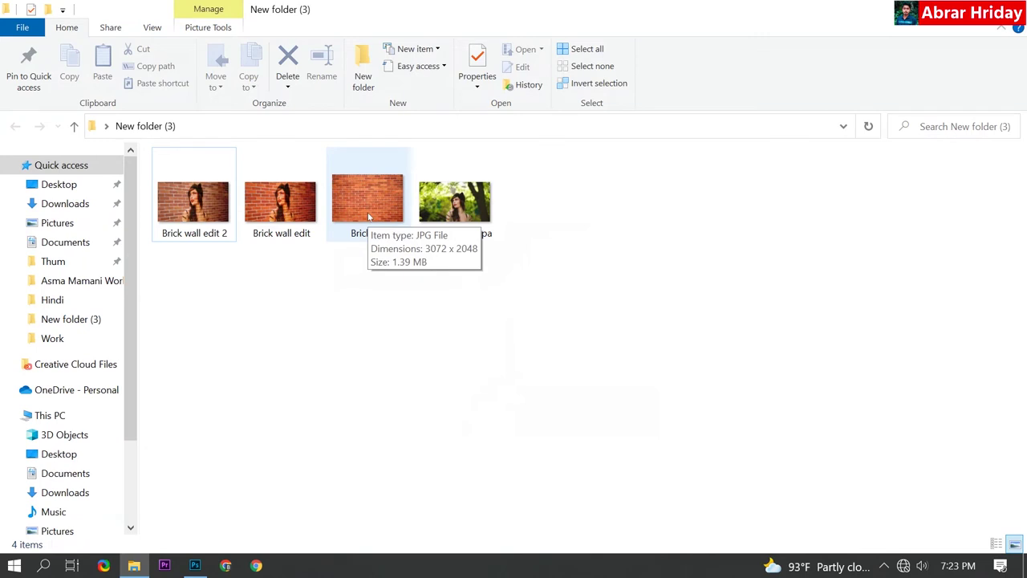
Drag Brickwall.jpg from File Explorer into Photoshop as a new document
{"action": "left_click", "coordinate": [370, 205]}
{"action": "left_click_drag", "start_coordinate": [370, 201], "coordinate": [195, 561]}
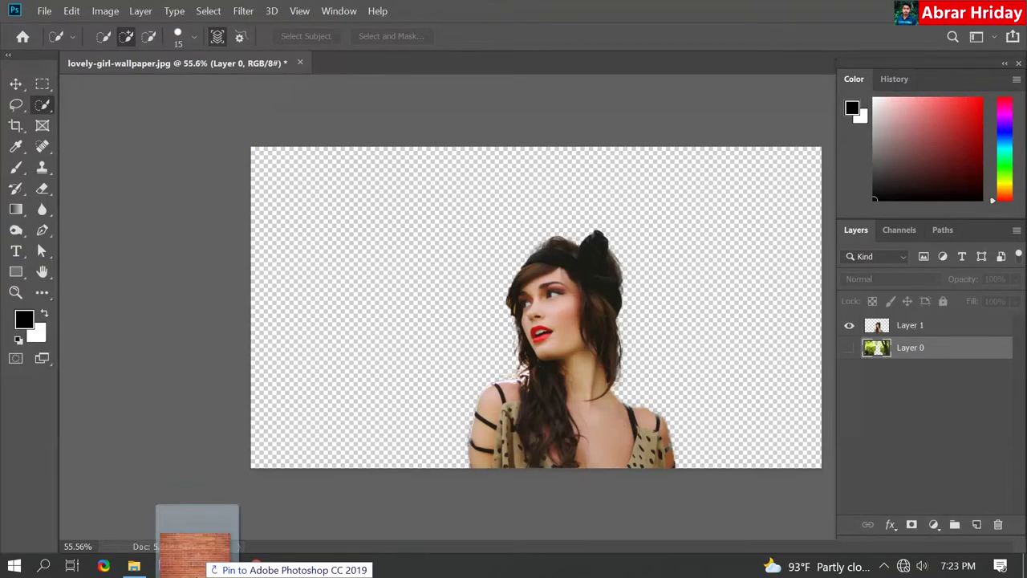
{"action": "left_click_drag", "start_coordinate": [195, 562], "coordinate": [353, 64]}
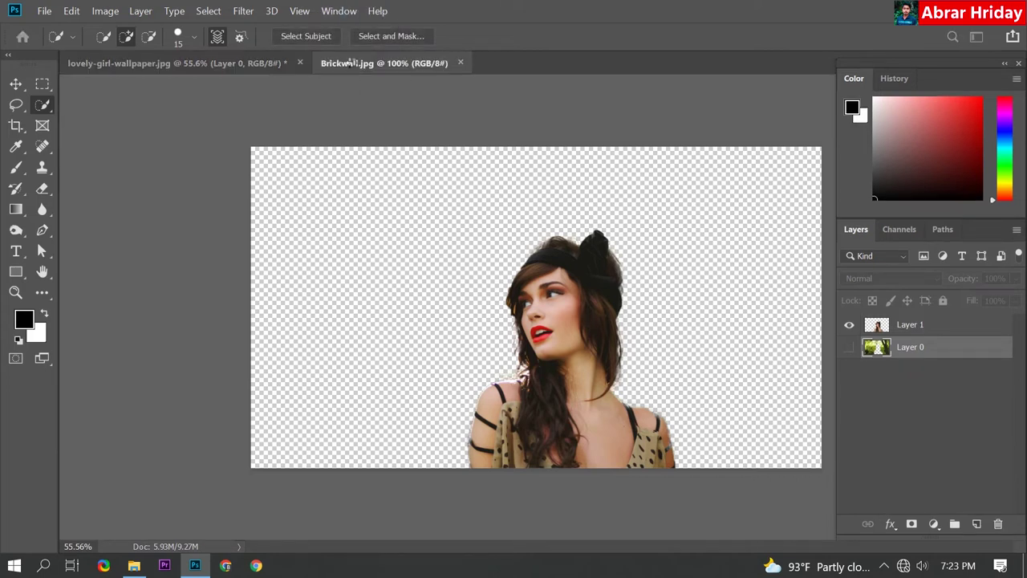
Move the woman's Layer 1 from her document onto the Brickwall.jpg document
{"action": "left_click", "coordinate": [254, 64]}
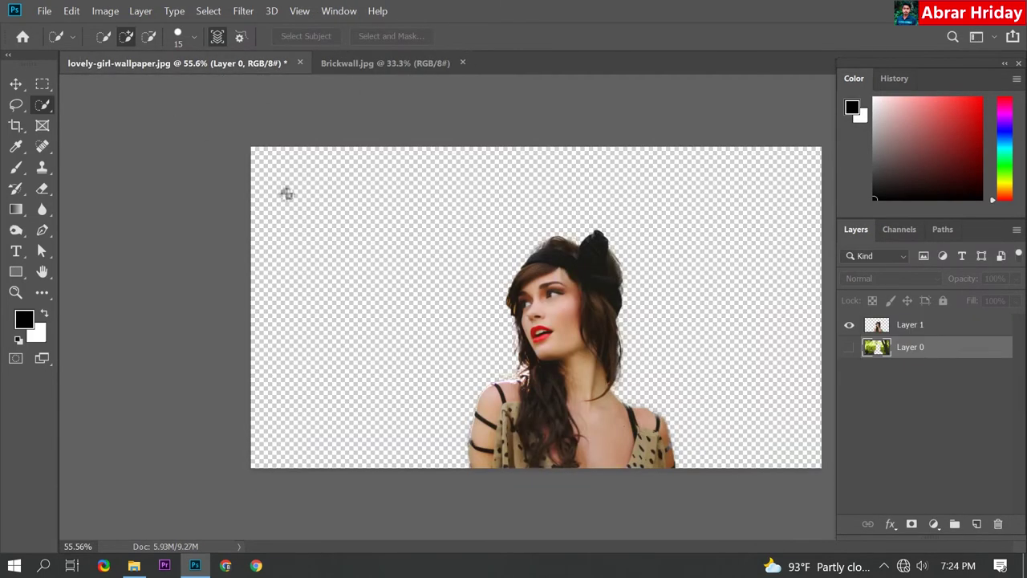
{"action": "left_click", "coordinate": [15, 84]}
{"action": "left_click_drag", "start_coordinate": [574, 301], "coordinate": [401, 74]}
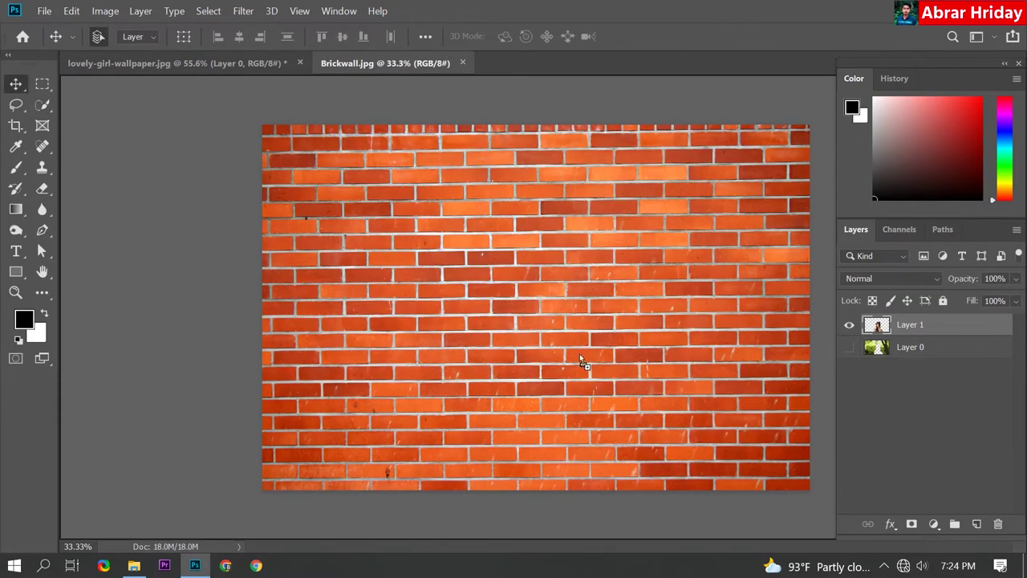
{"action": "mouse_move", "coordinate": [401, 74]}
{"action": "left_mouse_down"}
{"action": "mouse_move", "coordinate": [573, 361]}
{"action": "mouse_move", "coordinate": [551, 363]}
{"action": "left_mouse_up"}
Scale the woman to about 203% and position her along the wall's bottom edge
{"action": "key", "text": "ctrl+t"}
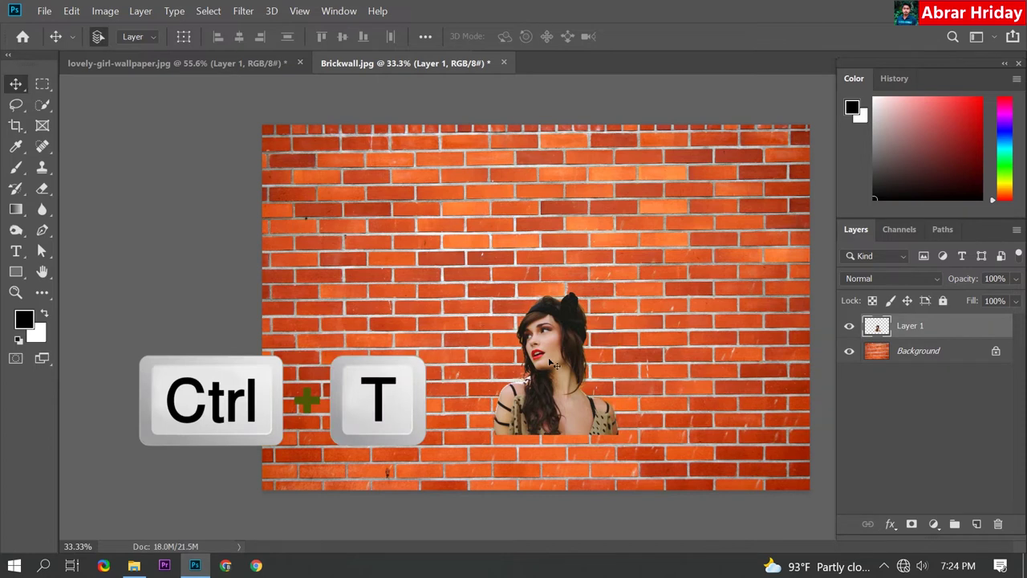
{"action": "key", "text": "ctrl+t"}
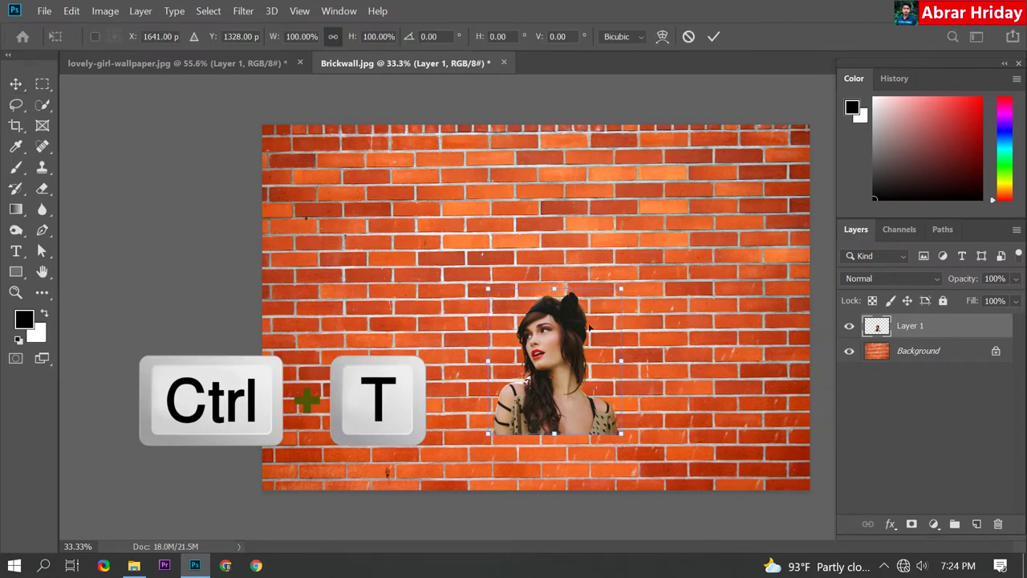
{"action": "left_click_drag", "start_coordinate": [620, 289], "coordinate": [695, 209]}
{"action": "left_click_drag", "start_coordinate": [603, 316], "coordinate": [573, 370]}
{"action": "left_click_drag", "start_coordinate": [561, 262], "coordinate": [559, 194]}
{"action": "left_click_drag", "start_coordinate": [557, 300], "coordinate": [538, 299]}
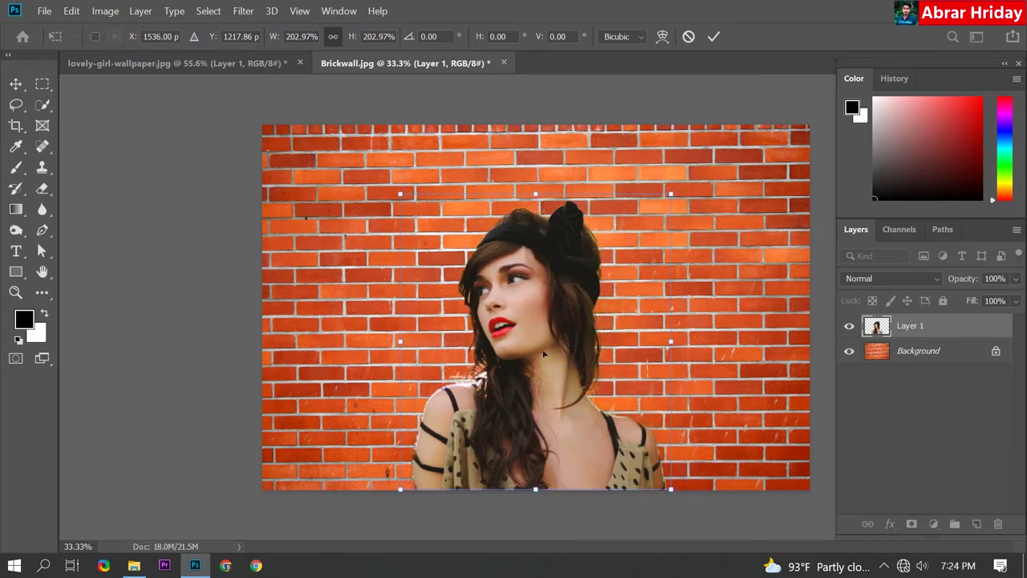
{"action": "left_click", "coordinate": [714, 37]}
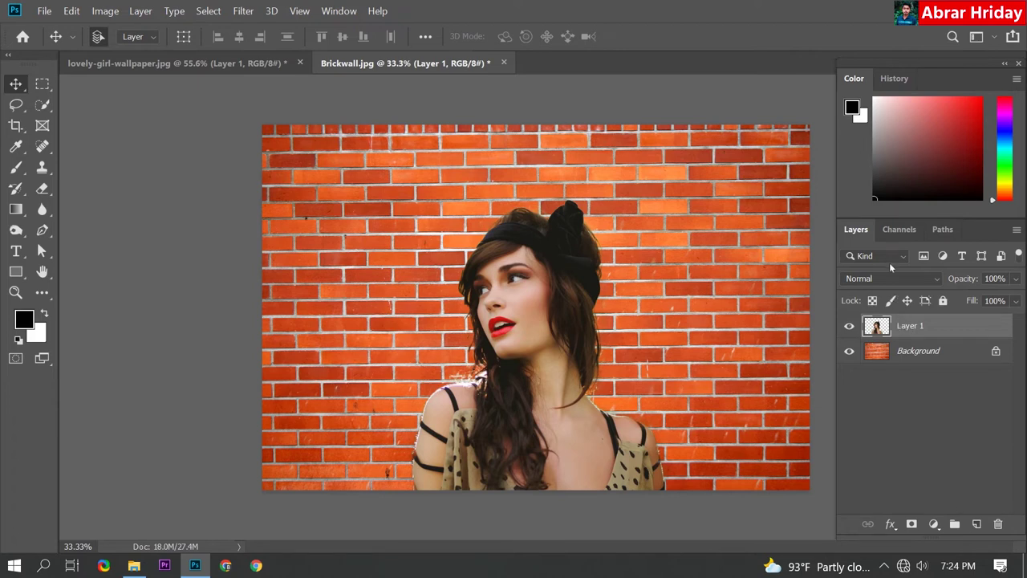
Set Layer 1 to Hard Light and unlock the brick Background as Layer 0
{"action": "left_click", "coordinate": [936, 279]}
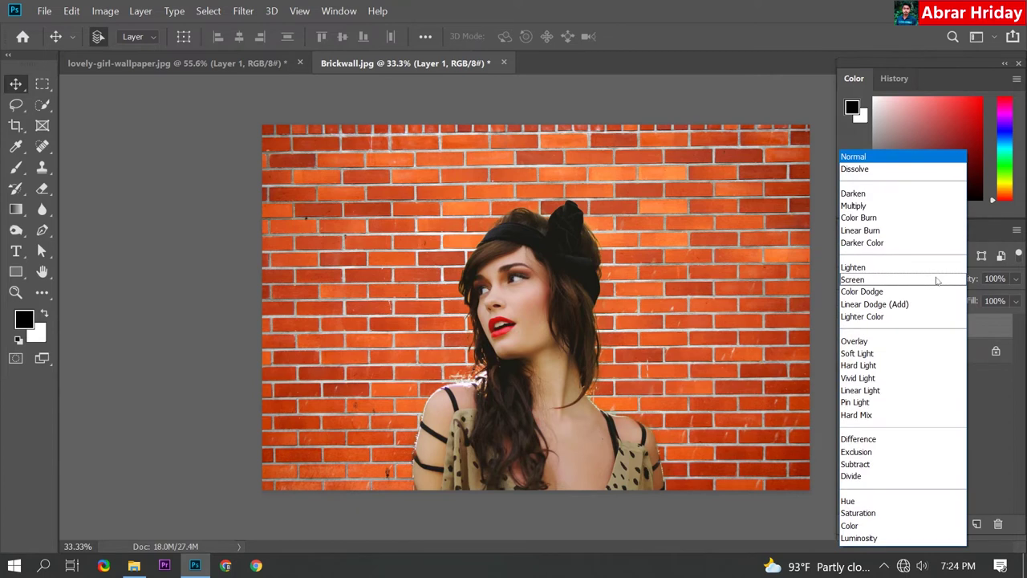
{"action": "left_click", "coordinate": [886, 367]}
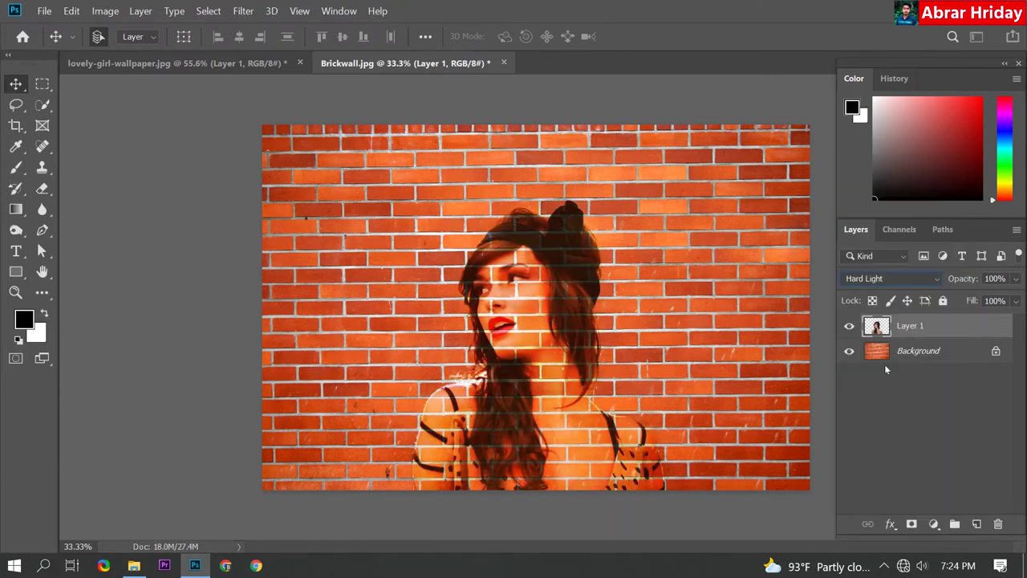
{"action": "left_click", "coordinate": [927, 355]}
{"action": "left_click", "coordinate": [996, 352]}
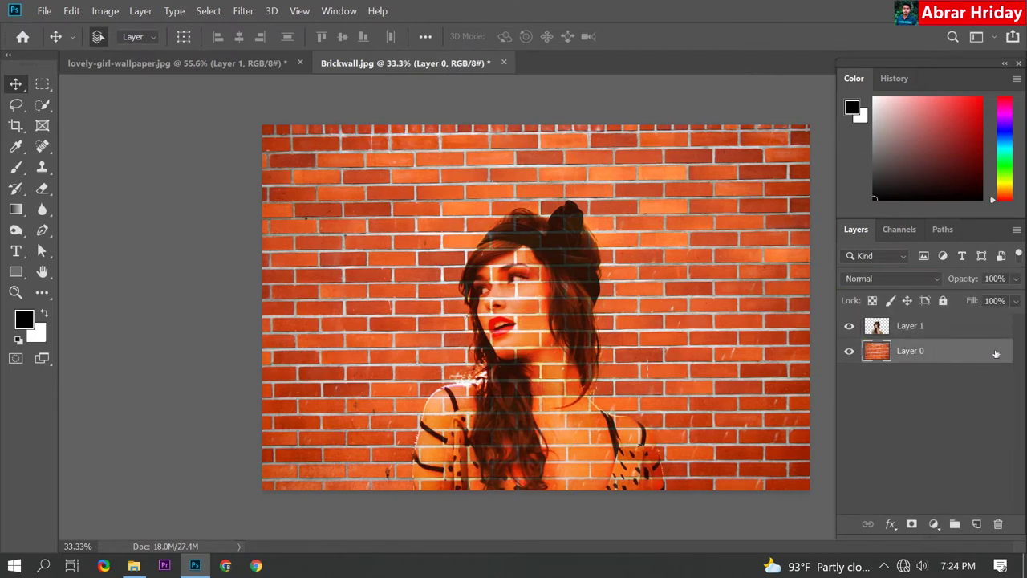
{"action": "left_click", "coordinate": [914, 331], "text": "shift"}
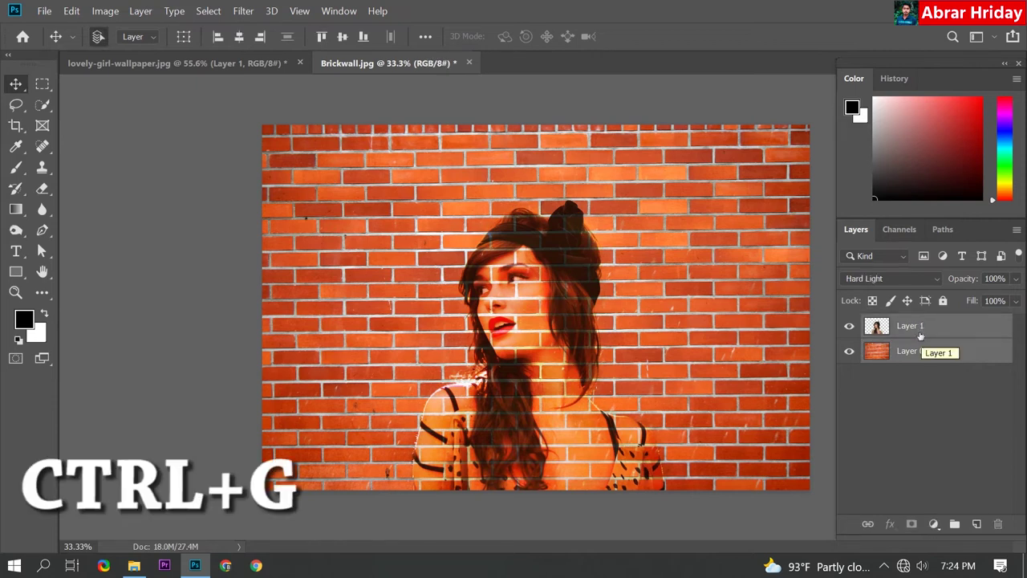
Group the wall and portrait into Group 1 and Perspective-skew it with a taller left side
{"action": "key", "text": "ctrl+g"}
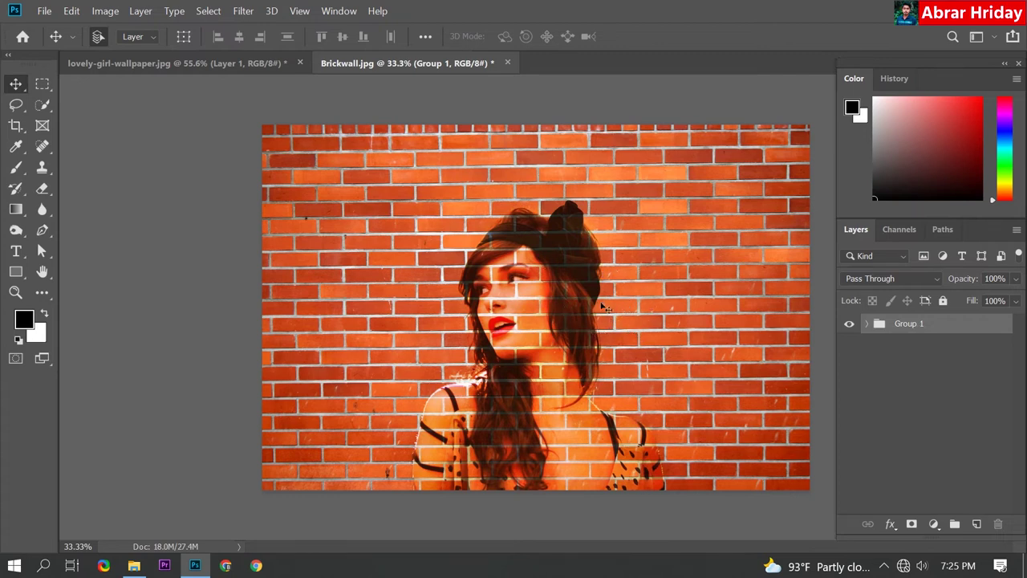
{"action": "key", "text": "ctrl+t"}
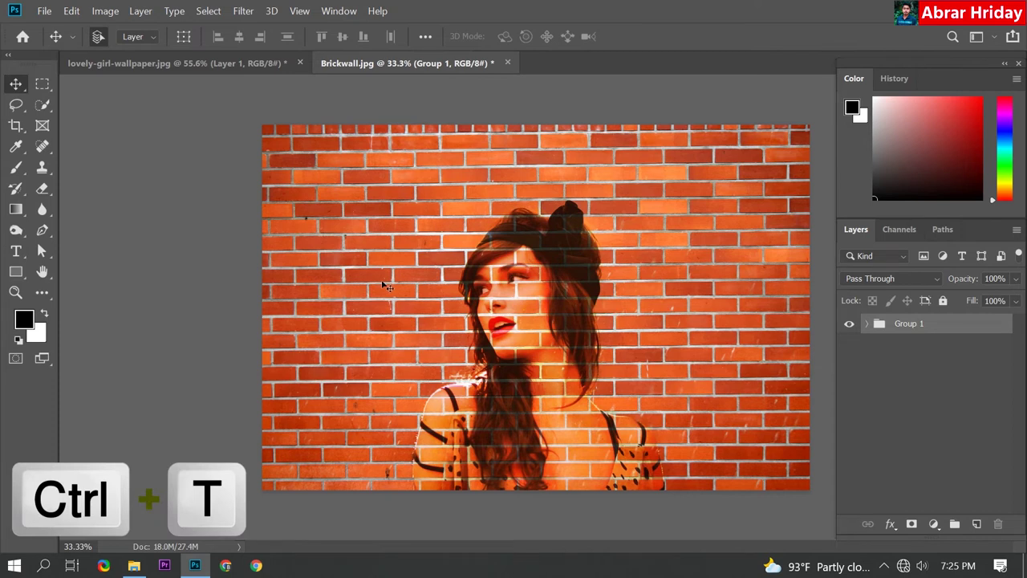
{"action": "key", "text": "ctrl+t"}
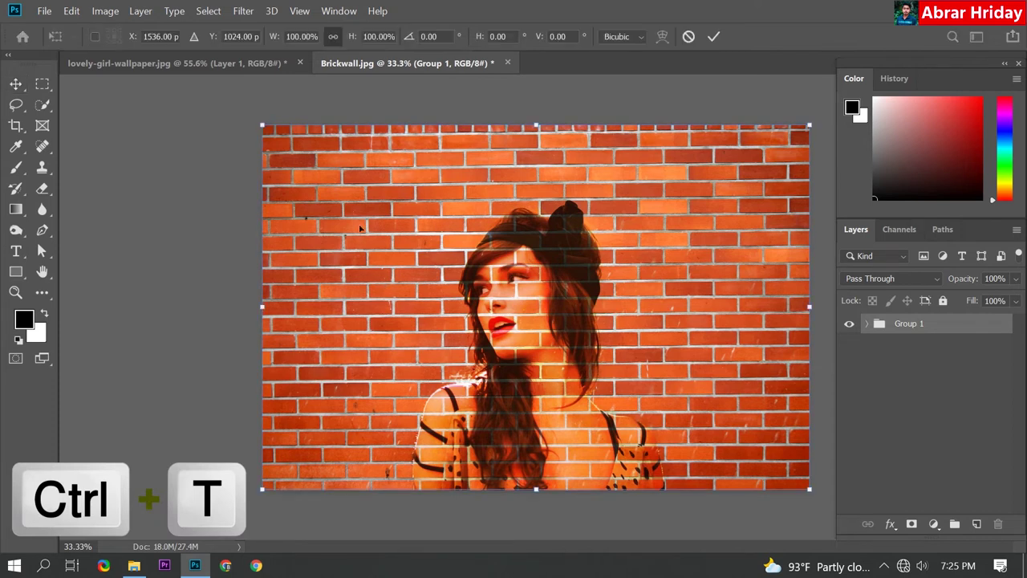
{"action": "right_click", "coordinate": [297, 226]}
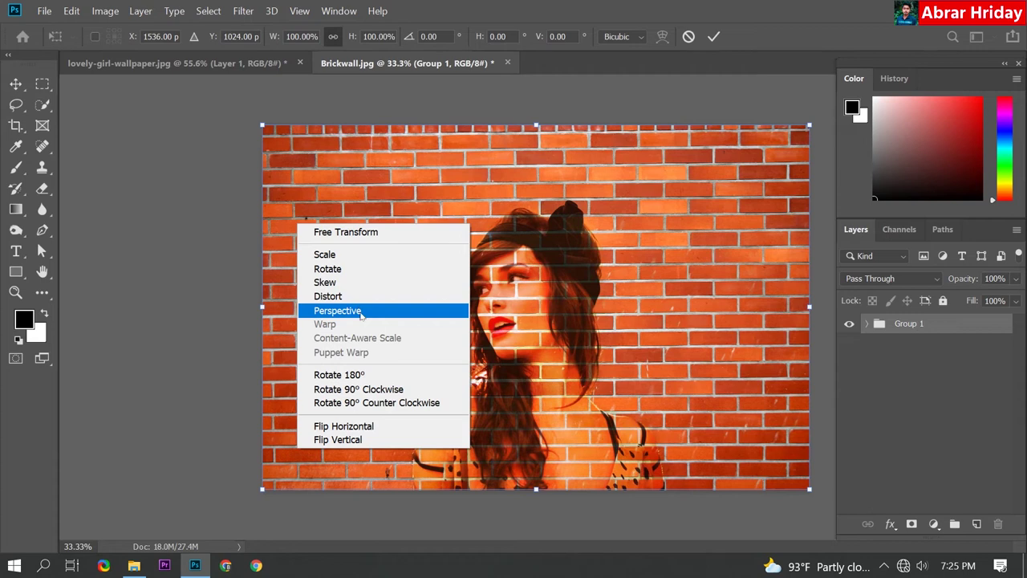
{"action": "left_click", "coordinate": [362, 316]}
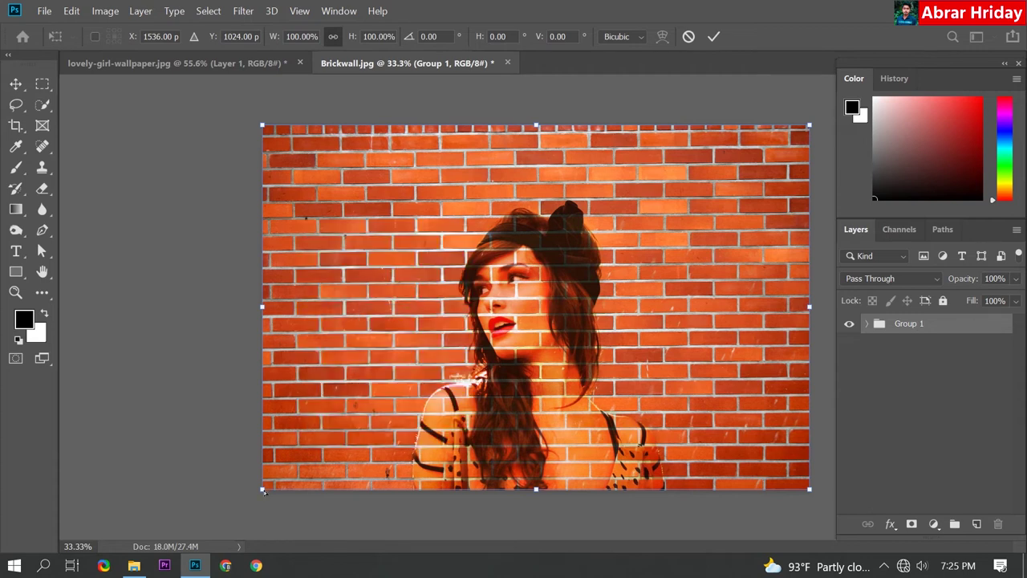
{"action": "left_click_drag", "start_coordinate": [262, 490], "coordinate": [263, 536]}
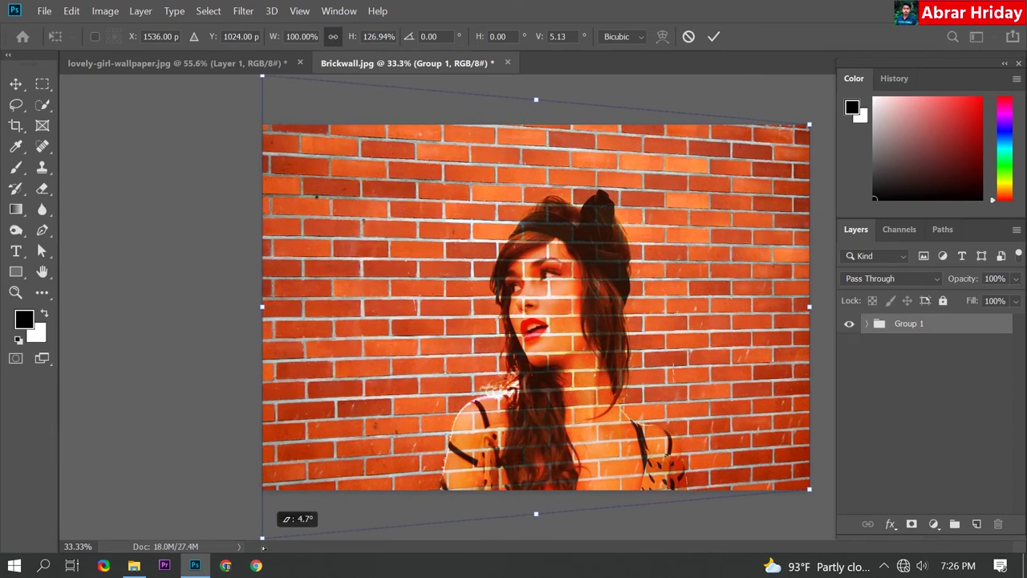
{"action": "mouse_move", "coordinate": [273, 529]}
{"action": "left_mouse_down"}
{"action": "mouse_move", "coordinate": [289, 535]}
{"action": "mouse_move", "coordinate": [277, 530]}
{"action": "left_mouse_up"}
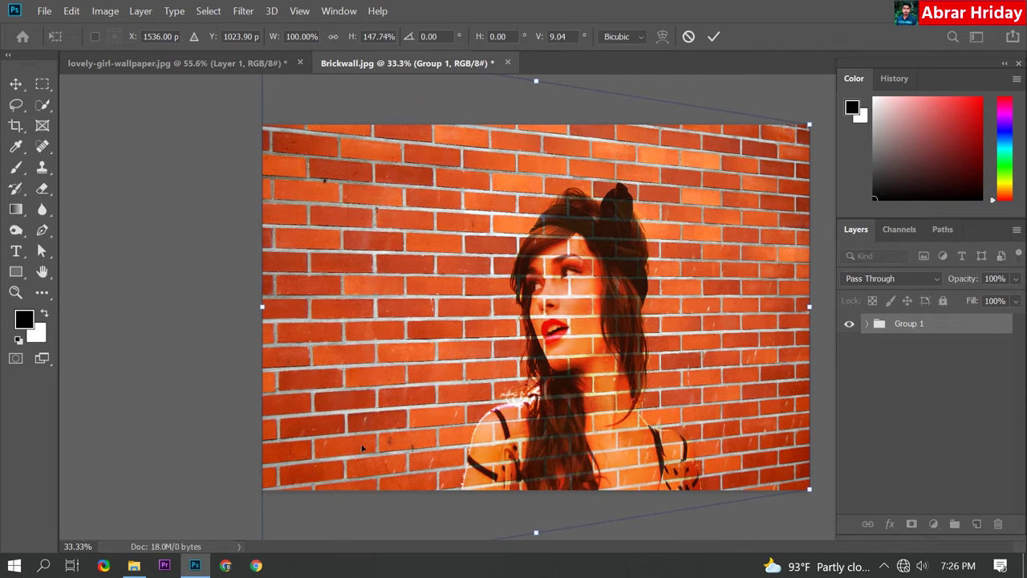
{"action": "scroll", "coordinate": [365, 437], "scroll_direction": "down", "scroll_amount": 2}
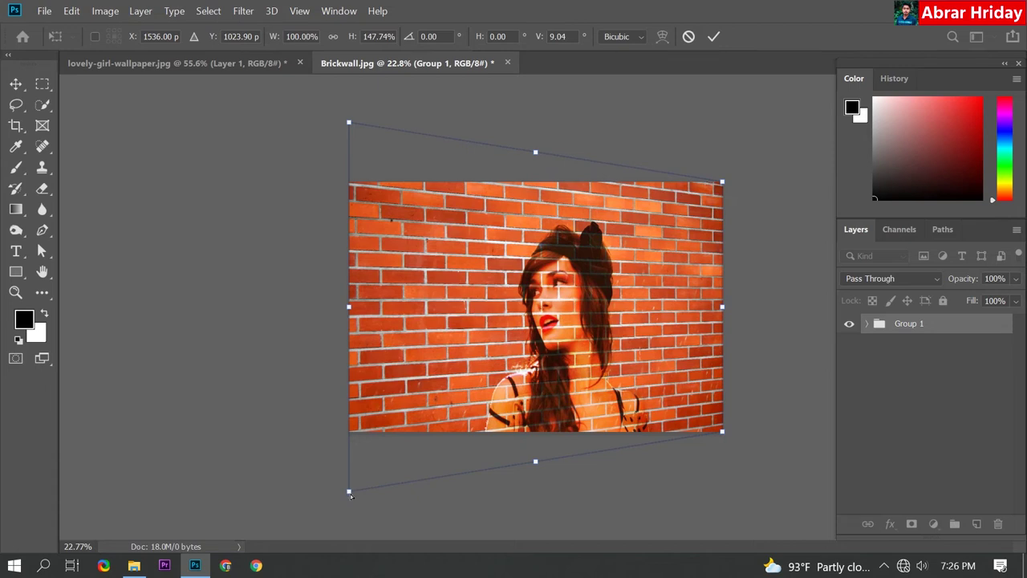
{"action": "left_click_drag", "start_coordinate": [350, 495], "coordinate": [350, 509]}
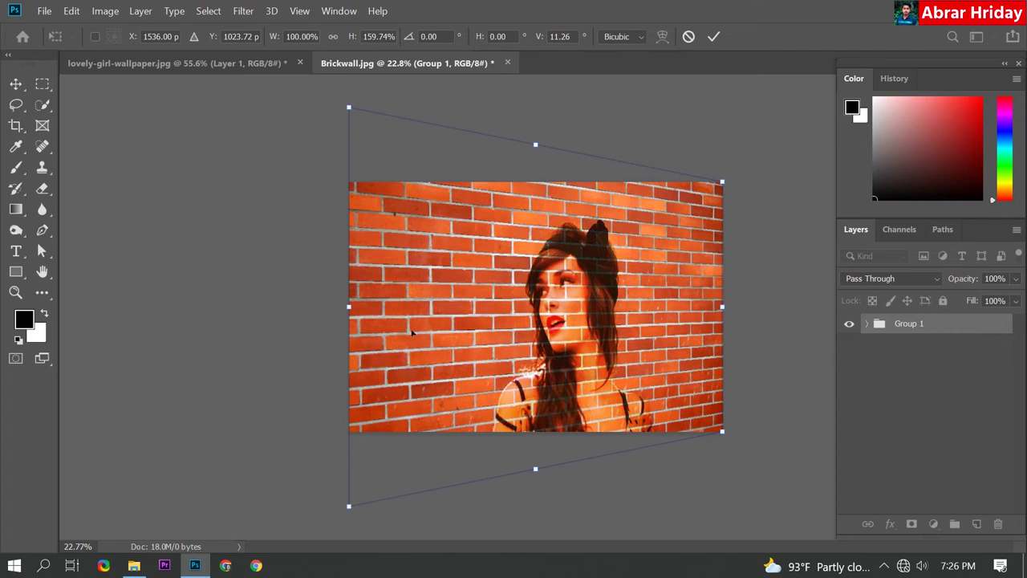
{"action": "left_click", "coordinate": [715, 39]}
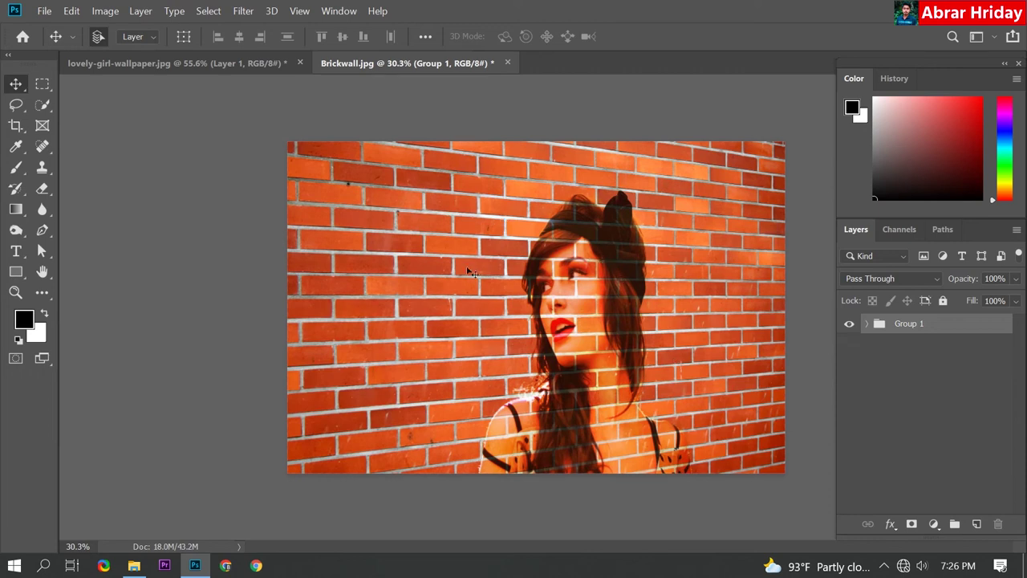
Move Layer 1's portrait left and slightly up inside Group 1
{"action": "left_click", "coordinate": [867, 324]}
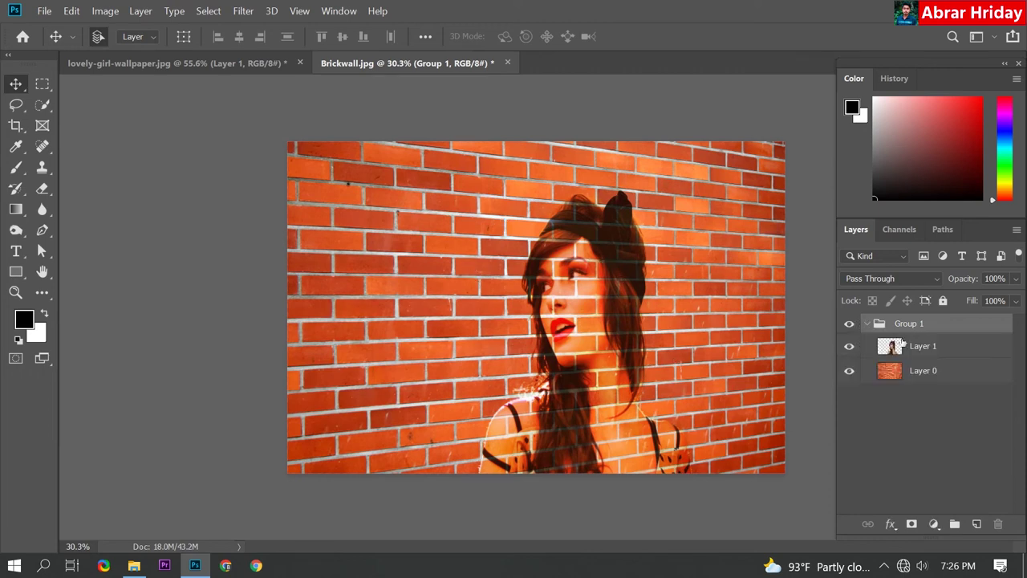
{"action": "left_click", "coordinate": [908, 346]}
{"action": "left_click_drag", "start_coordinate": [627, 297], "coordinate": [584, 285]}
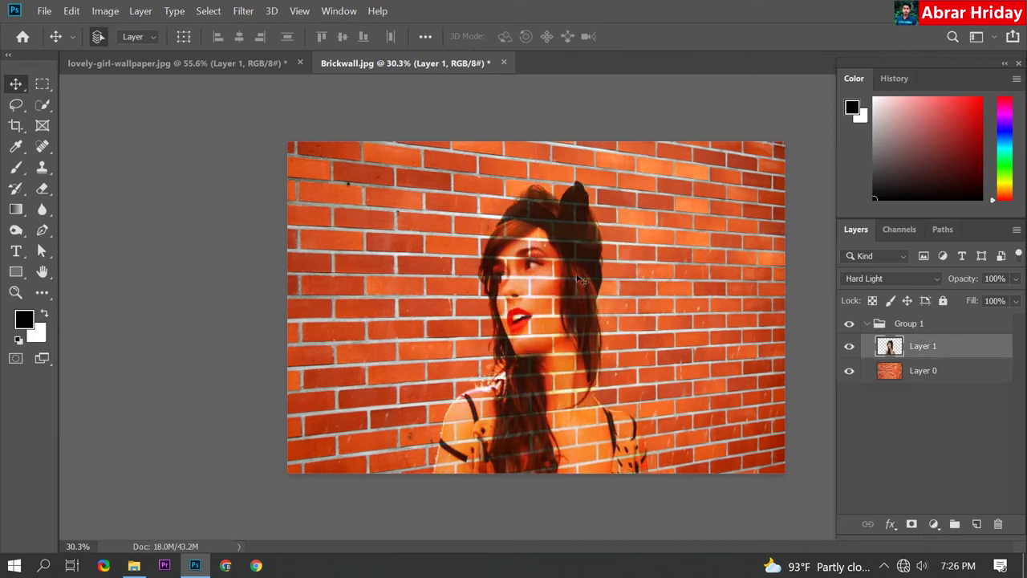
Make a gradient from the Black, White preset with its dark stop changed to grey 909092
{"action": "left_click", "coordinate": [22, 211]}
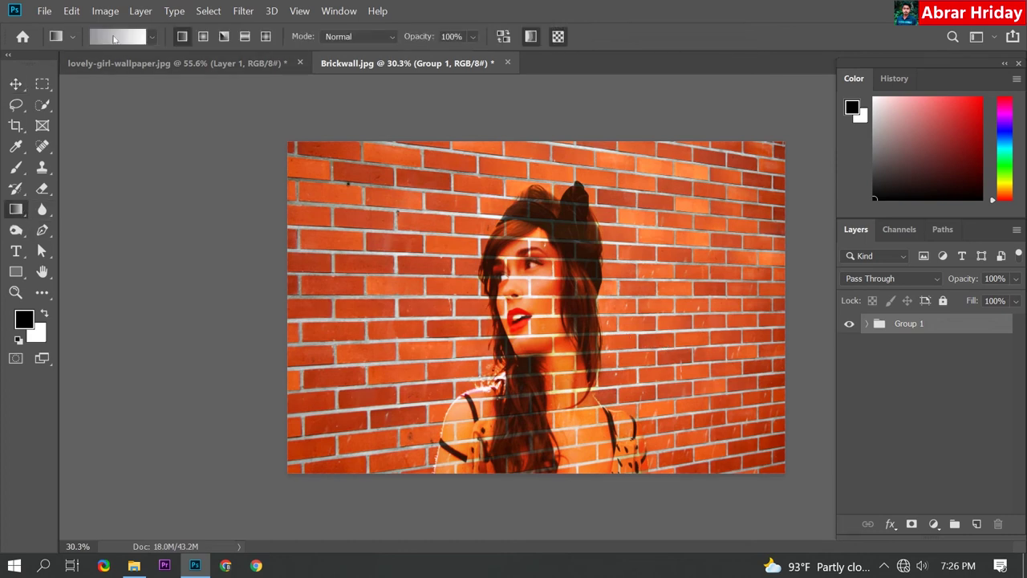
{"action": "left_click", "coordinate": [118, 37]}
{"action": "left_click", "coordinate": [738, 189]}
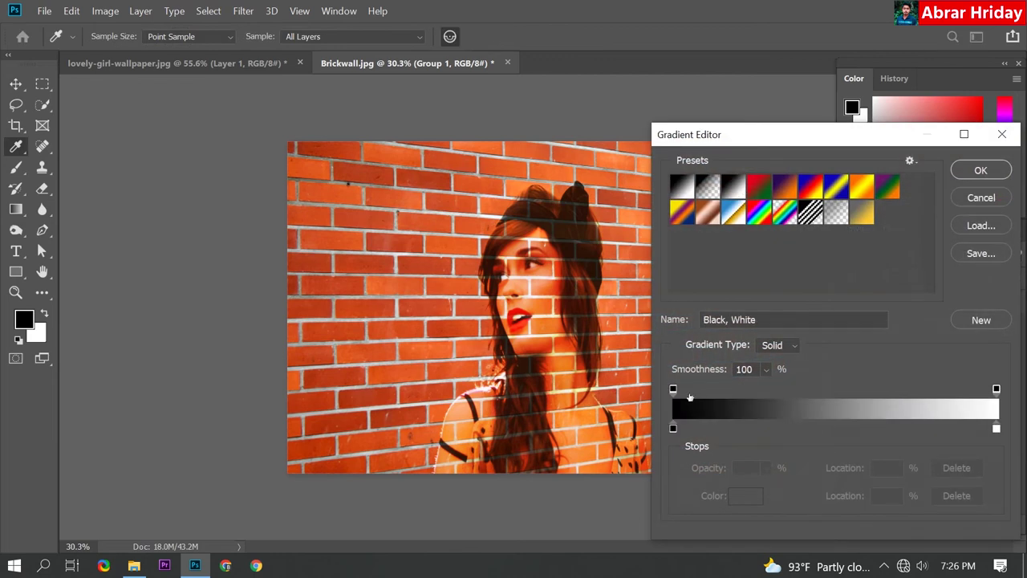
{"action": "double_click", "coordinate": [673, 428]}
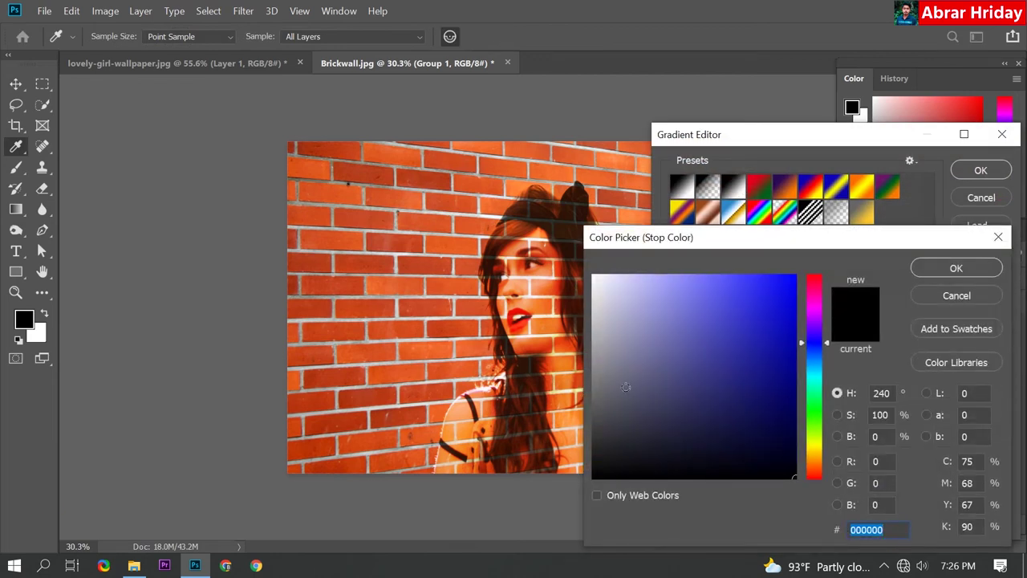
{"action": "left_click_drag", "start_coordinate": [613, 368], "coordinate": [593, 357]}
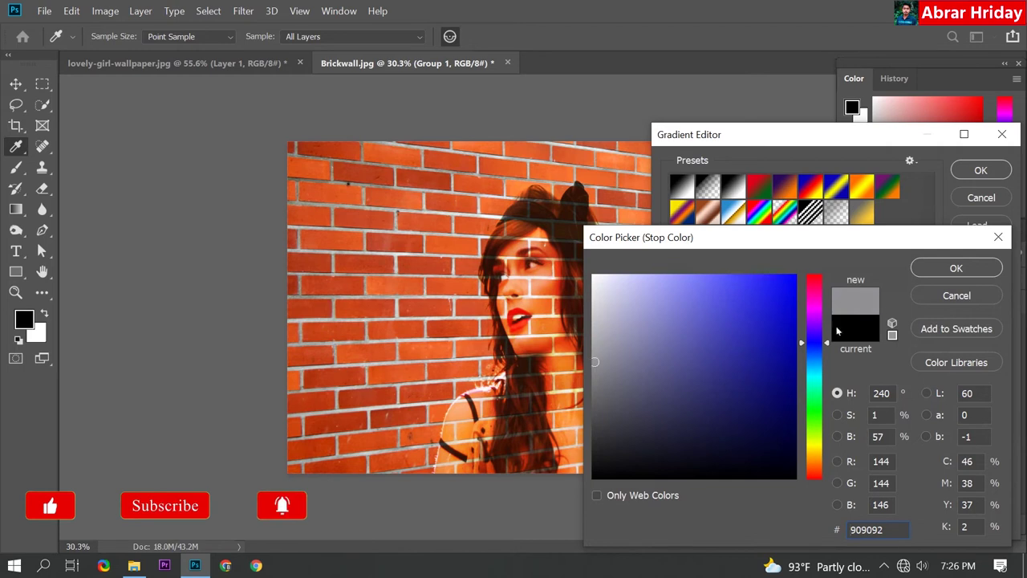
{"action": "left_click", "coordinate": [955, 269]}
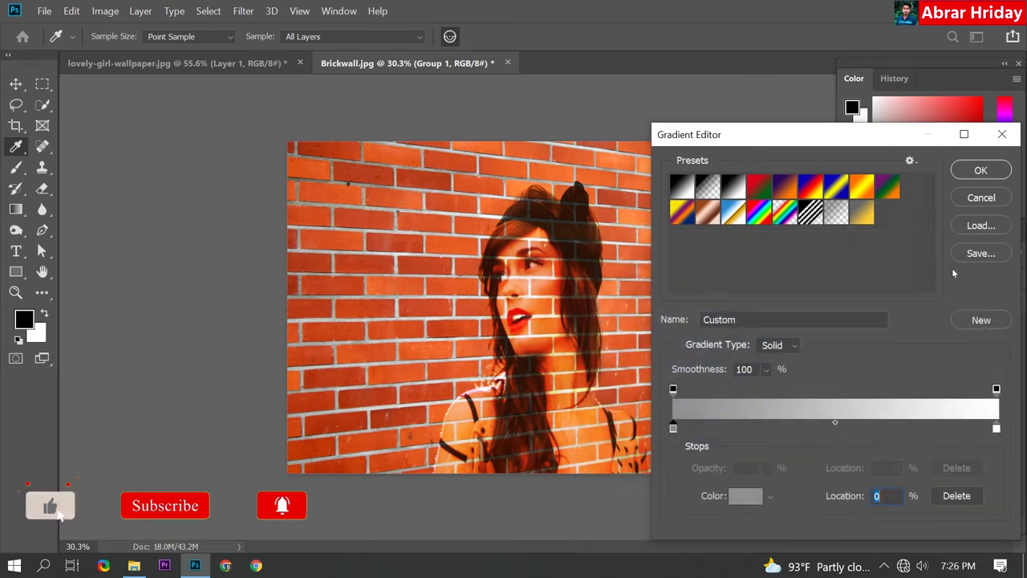
{"action": "left_click", "coordinate": [980, 170]}
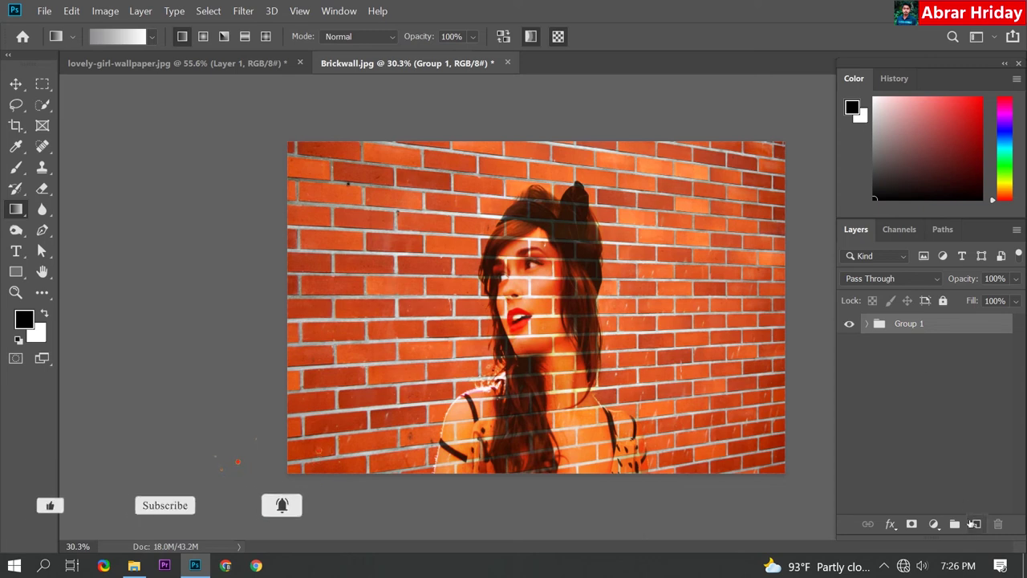
Add Layer 2 with a right-to-left grey gradient, blended in Linear Burn at about 80% opacity
{"action": "left_click", "coordinate": [976, 523]}
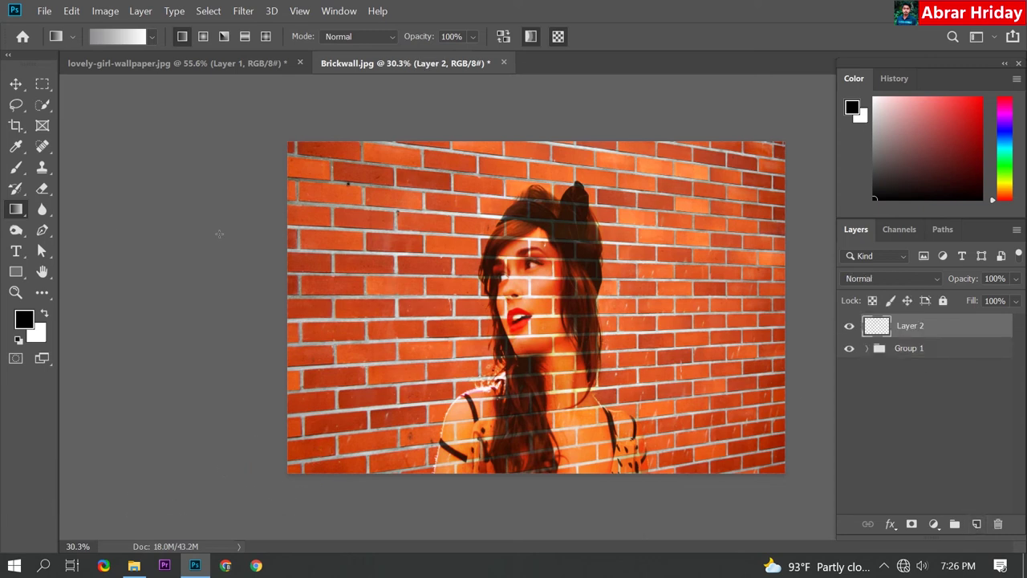
{"action": "left_click_drag", "start_coordinate": [784, 321], "coordinate": [526, 319]}
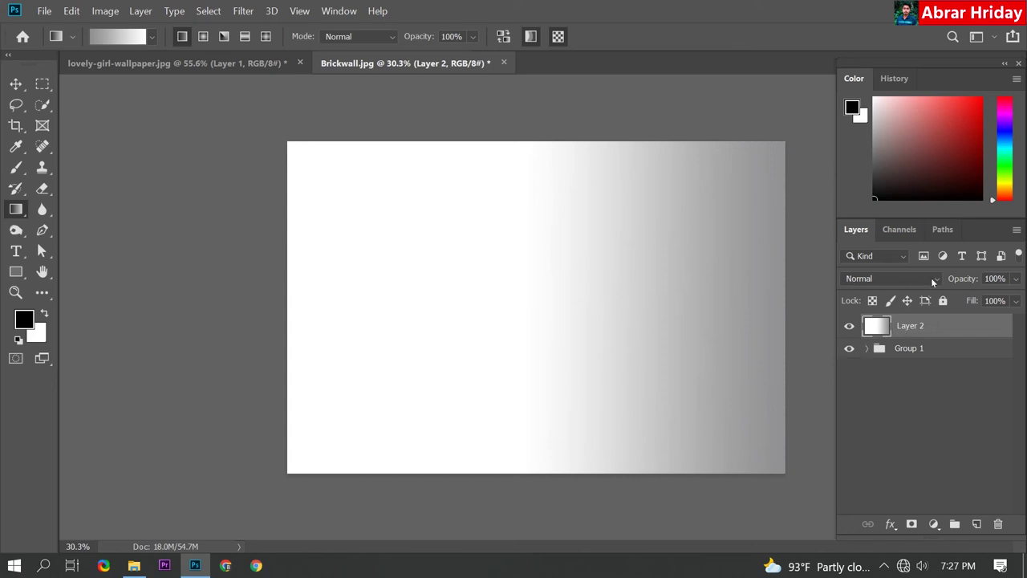
{"action": "left_click", "coordinate": [933, 282]}
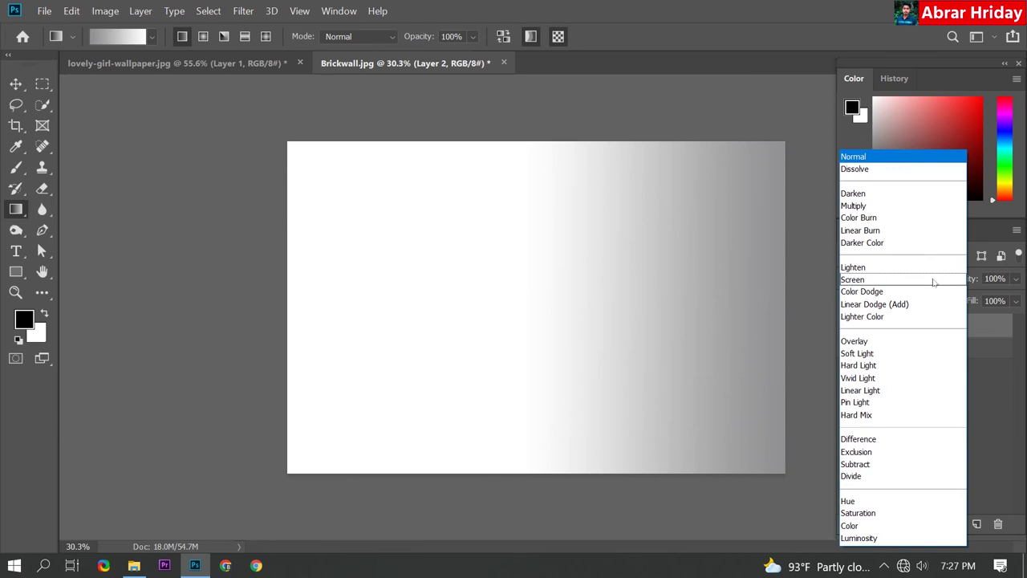
{"action": "left_click", "coordinate": [905, 231]}
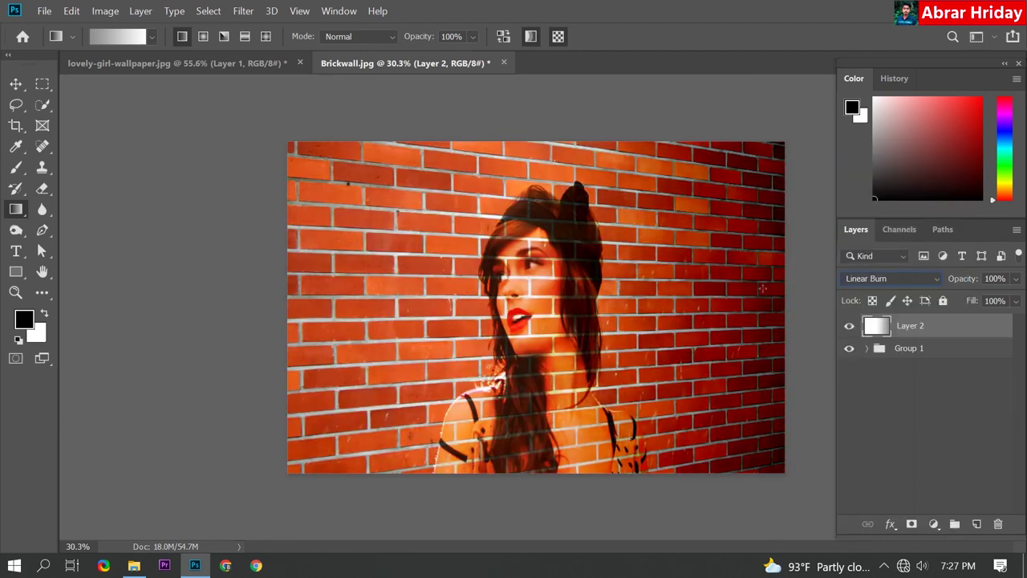
{"action": "left_click_drag", "start_coordinate": [968, 278], "coordinate": [956, 279]}
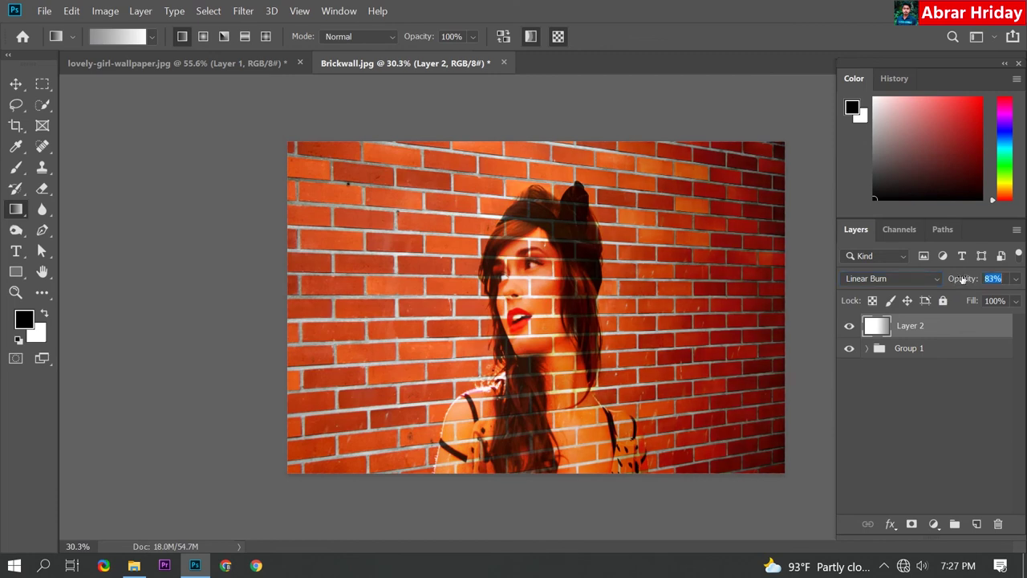